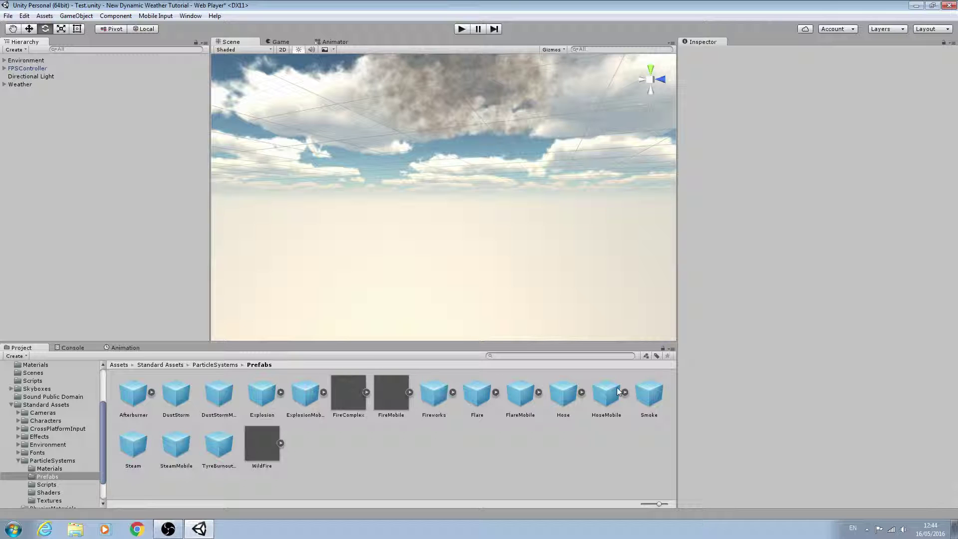
# Place the Smoke prefab in the scene and orbit around the rising smoke column
pyautogui.moveTo(651, 399); pyautogui.dragTo(455, 204)
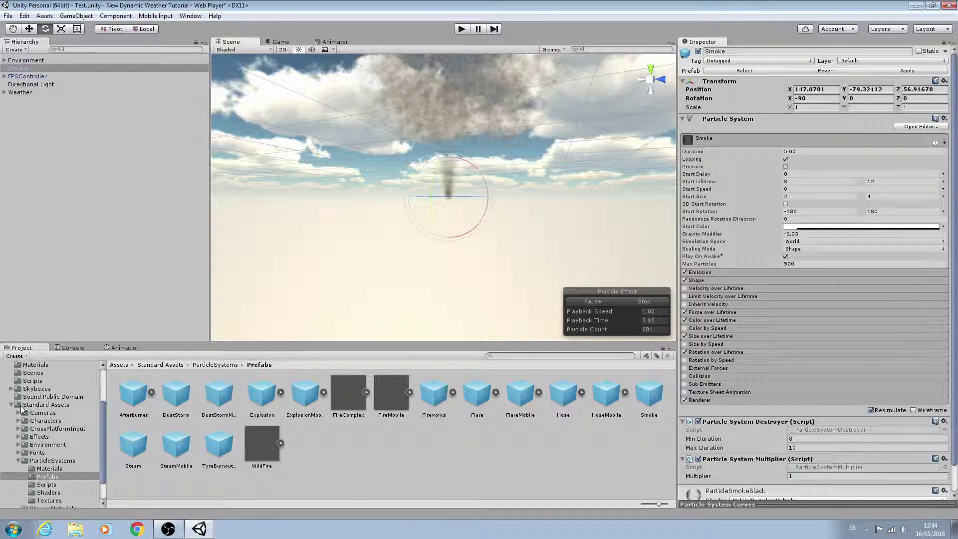
pyautogui.click(37, 461)
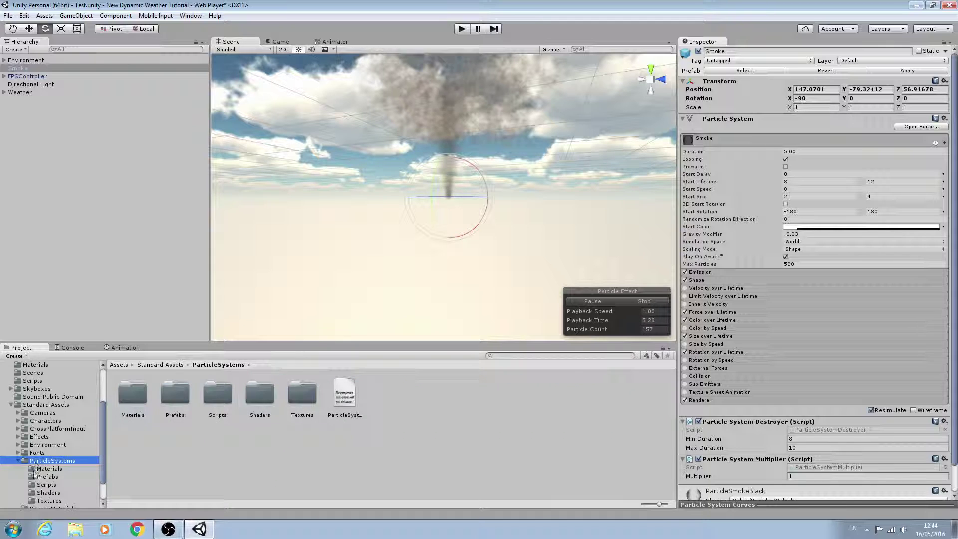
pyautogui.click(42, 477)
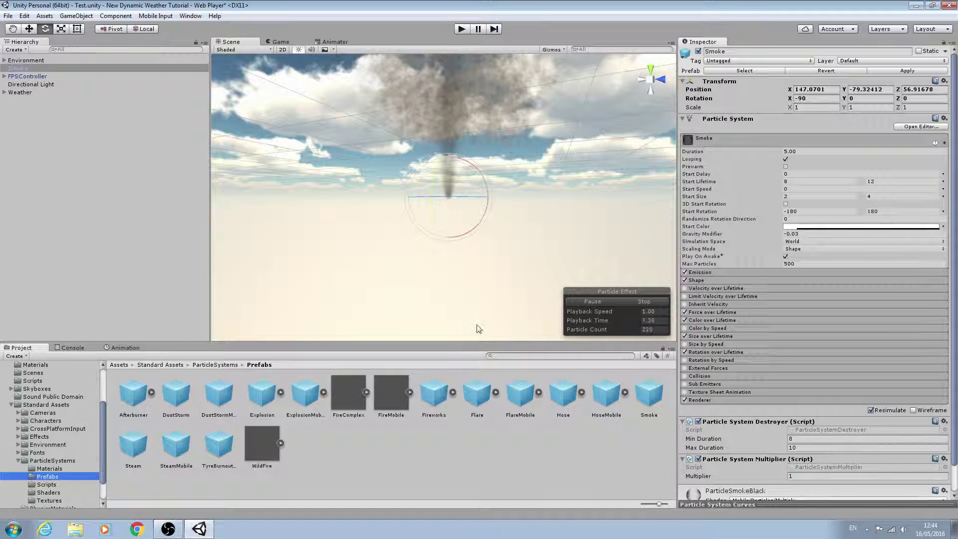
pyautogui.moveTo(497, 242)
pyautogui.keyDown('alt'); pyautogui.mouseDown()
pyautogui.moveTo(481, 248)
pyautogui.moveTo(488, 232)
pyautogui.moveTo(507, 256)
pyautogui.moveTo(484, 250)
pyautogui.mouseUp(); pyautogui.keyUp('alt')
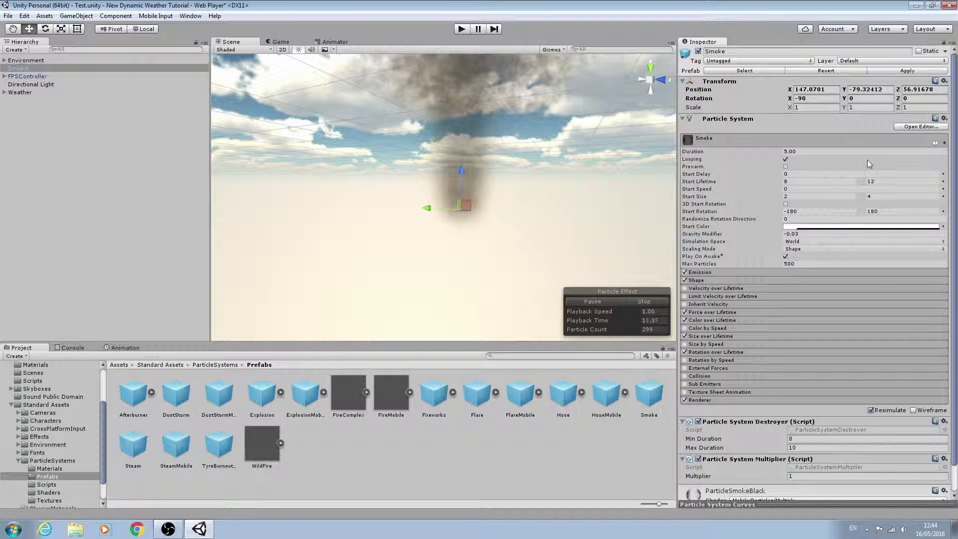
pyautogui.scroll(-2, 807, 299)
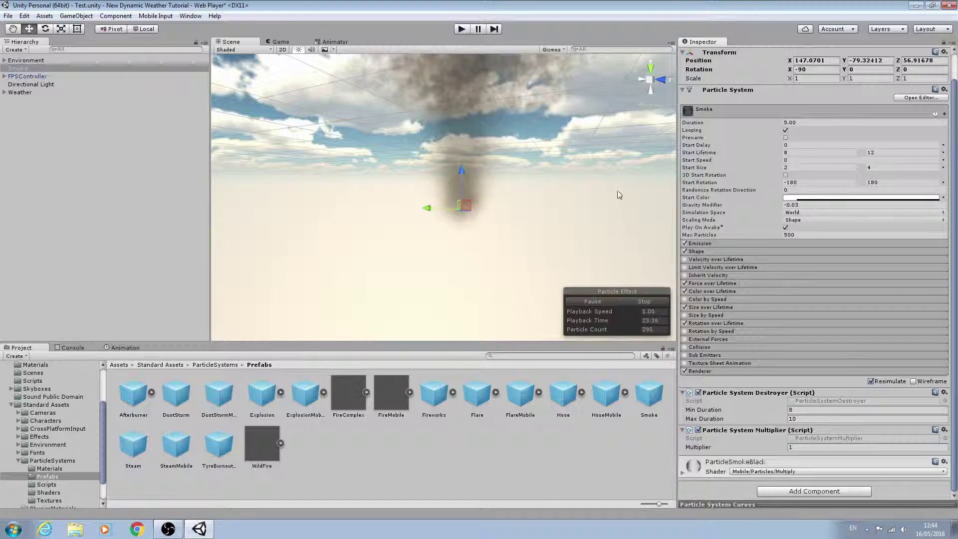
pyautogui.keyDown('alt'); pyautogui.moveTo(582, 216); pyautogui.dragTo(537, 215); pyautogui.keyUp('alt')
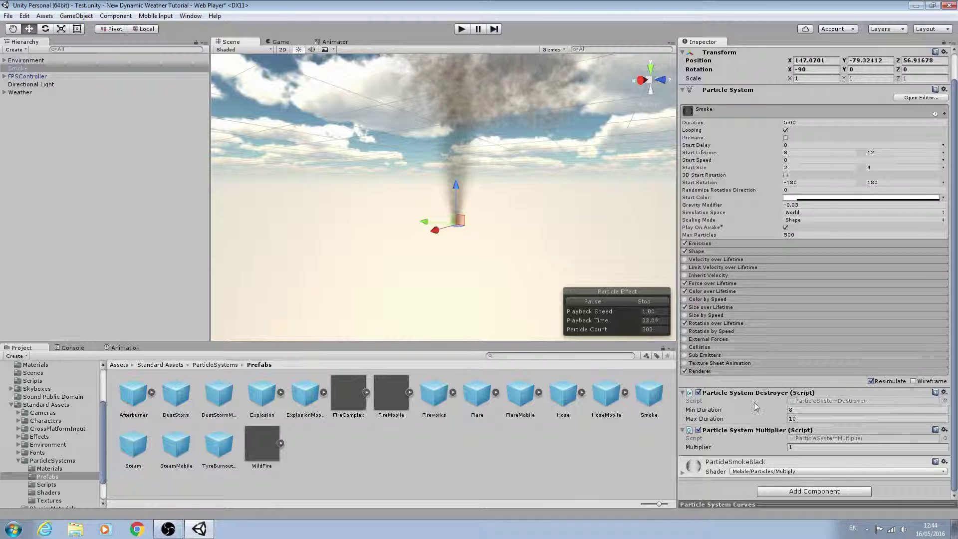
# Remove the Particle System Destroyer and Particle System Multiplier scripts from Smoke
pyautogui.click(949, 397)
pyautogui.click(878, 316)
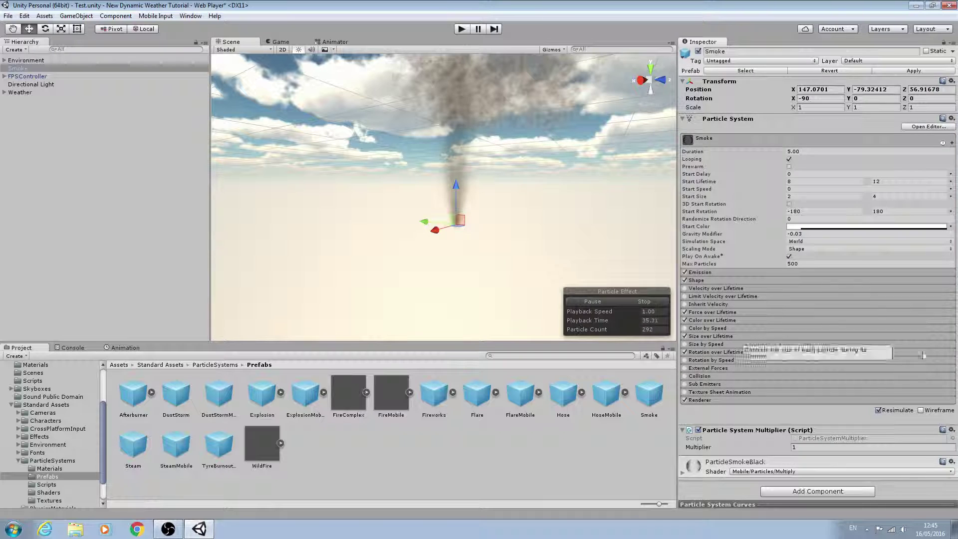
pyautogui.click(952, 430)
pyautogui.click(914, 357)
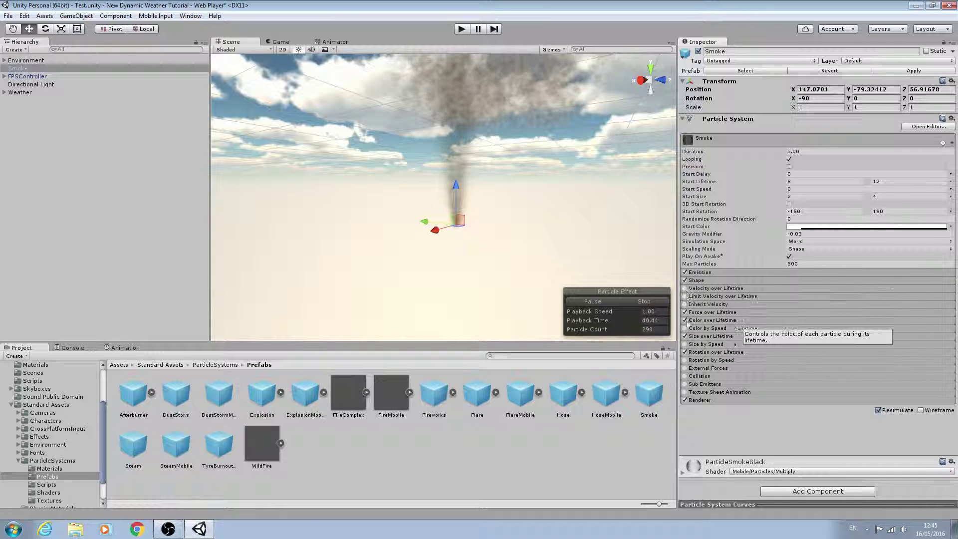
# Disable the Force, Color and Rotation over Lifetime modules, leaving Size over Lifetime on
pyautogui.click(685, 312)
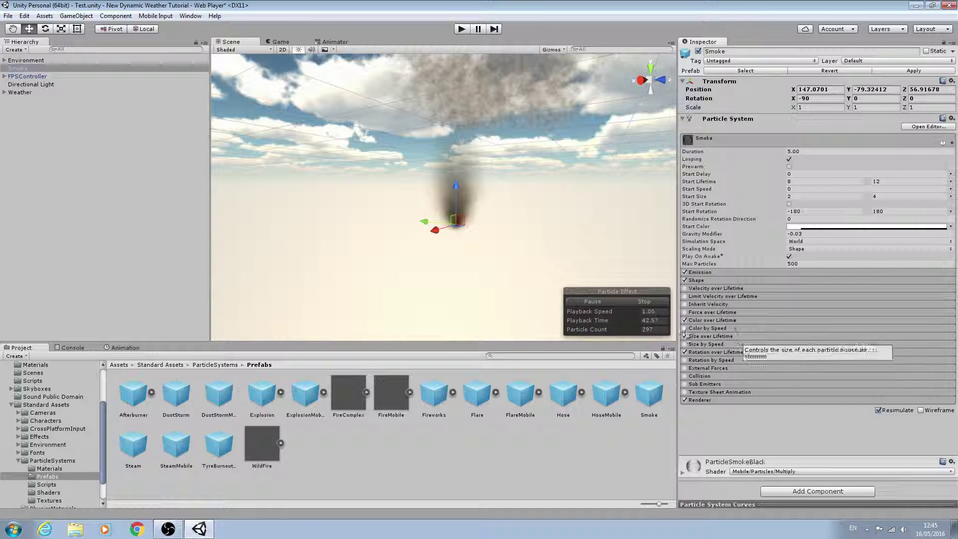
pyautogui.click(685, 321)
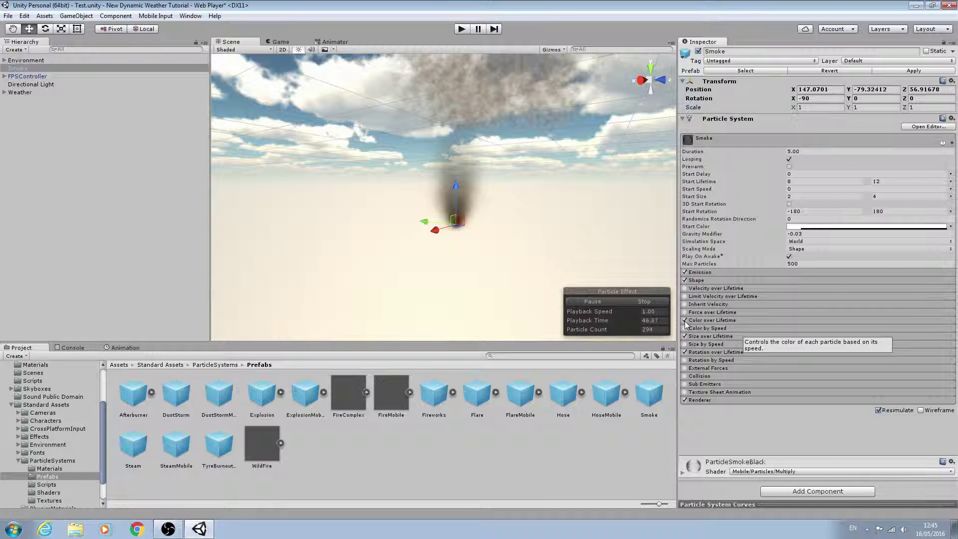
pyautogui.click(685, 320)
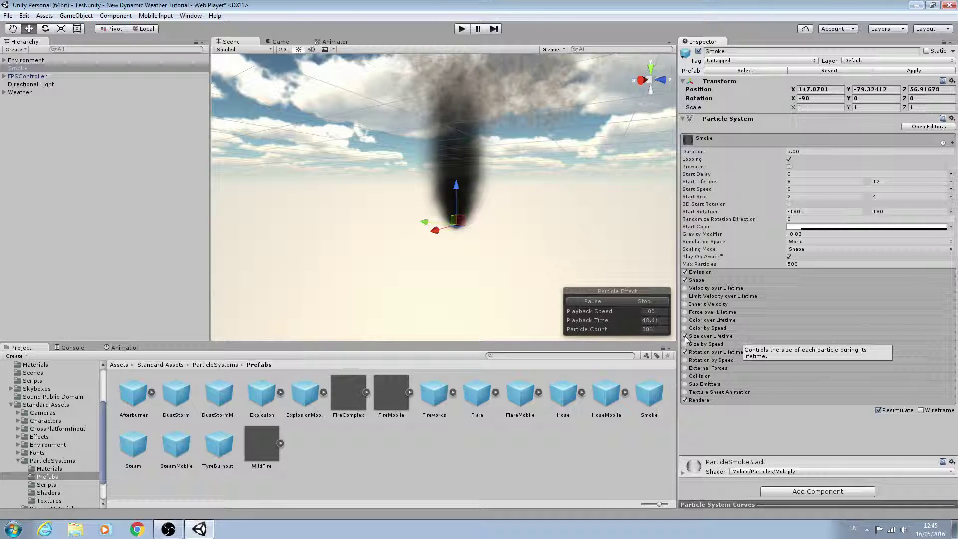
pyautogui.click(686, 337)
pyautogui.click(699, 337)
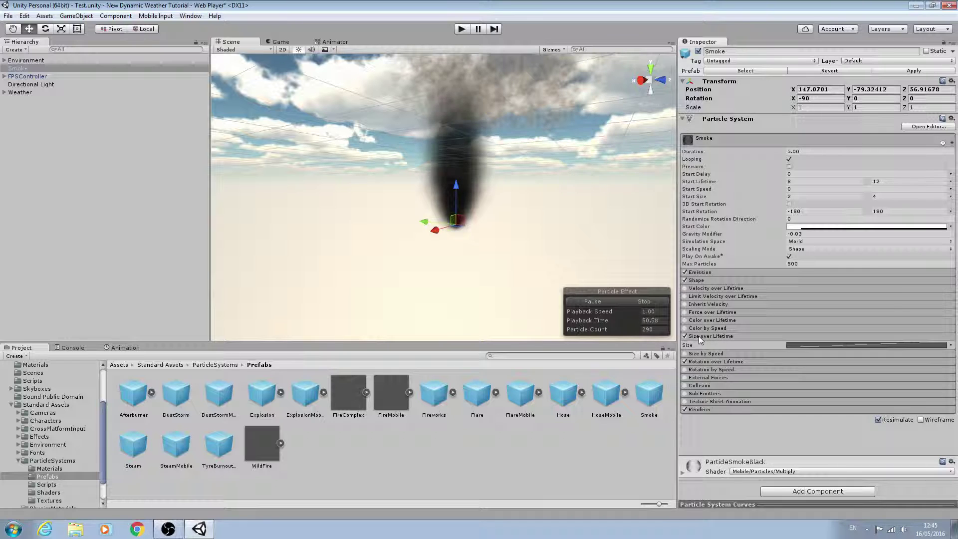
pyautogui.click(696, 337)
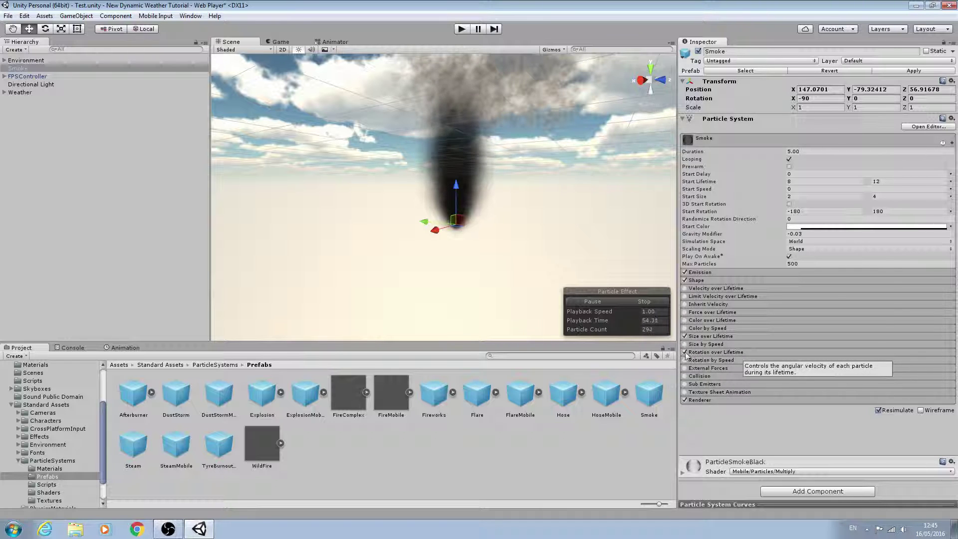
pyautogui.click(685, 352)
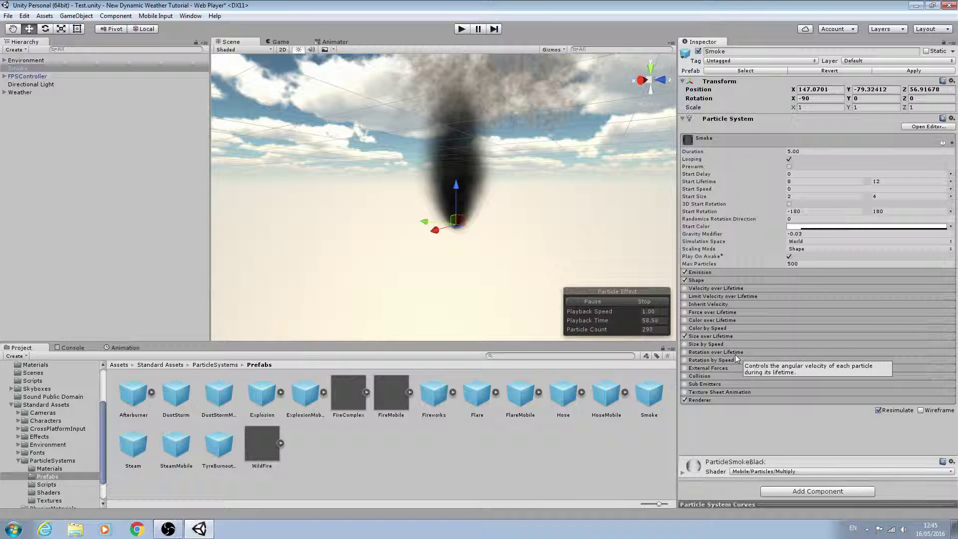
# Frame the Smoke object, enable Prewarm and set Start Lifetime between 4 and 8
pyautogui.keyDown('alt'); pyautogui.moveTo(611, 215); pyautogui.dragTo(642, 224); pyautogui.keyUp('alt')
pyautogui.press('f')
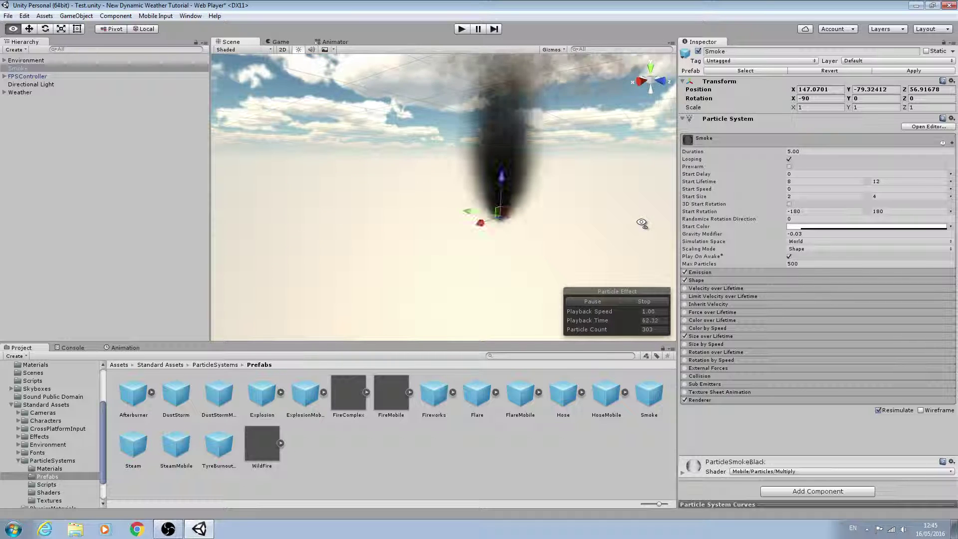
pyautogui.click(790, 166)
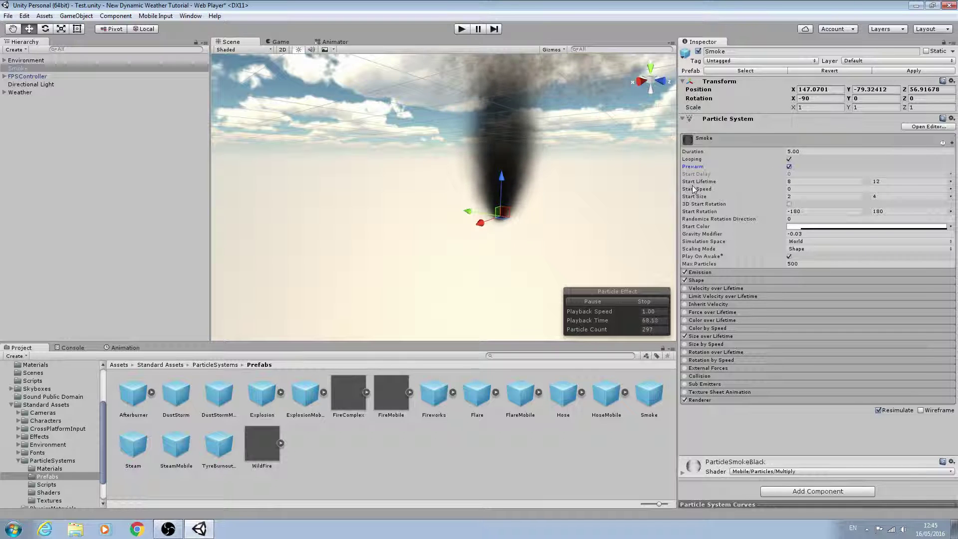
pyautogui.click(811, 182)
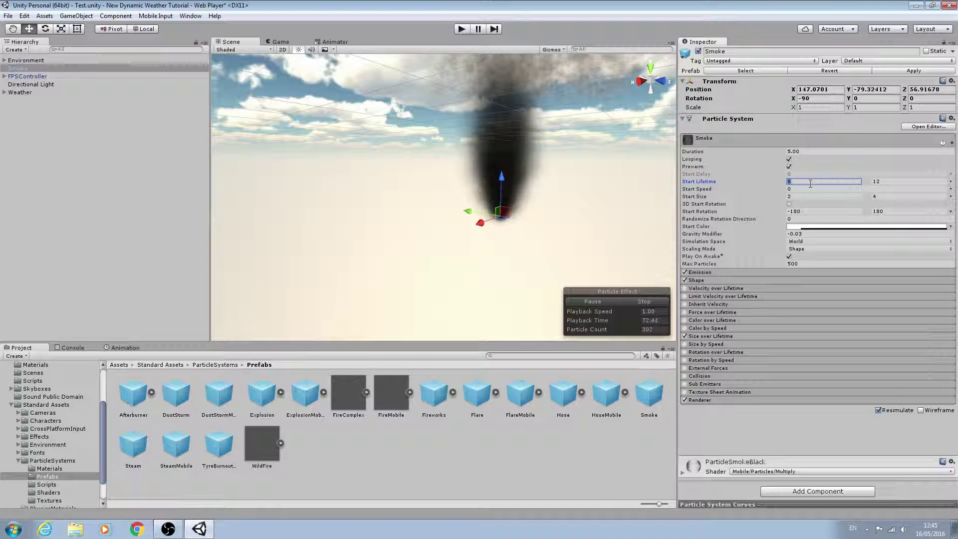
pyautogui.write('4')
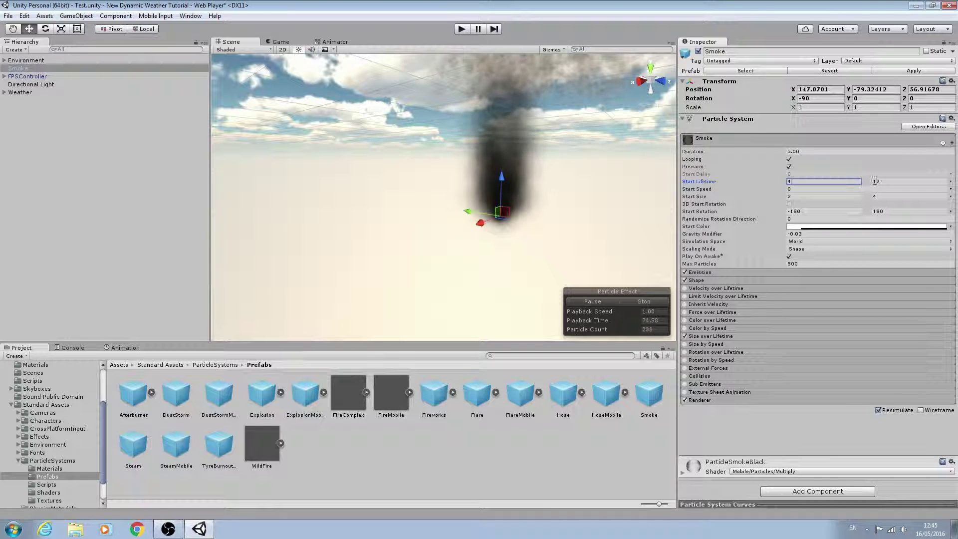
pyautogui.press('Tab')
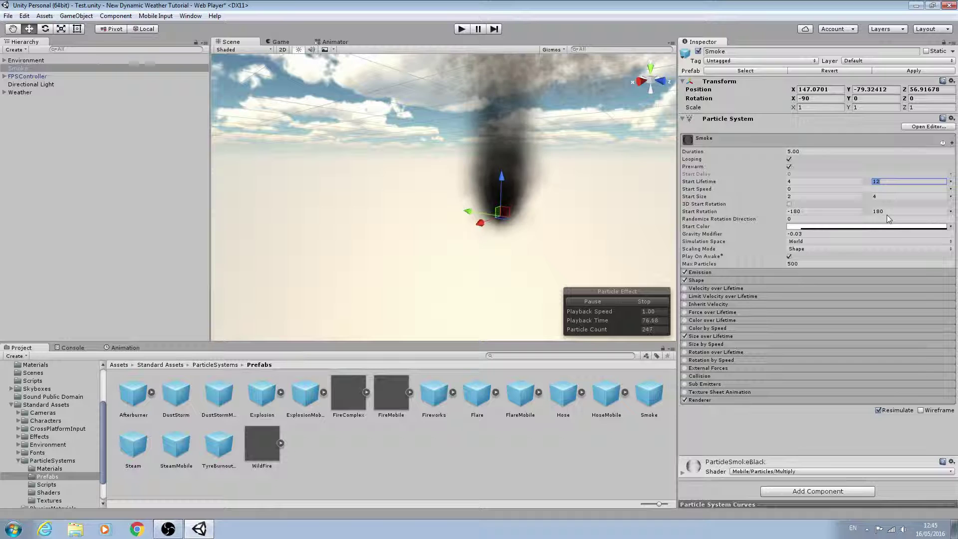
pyautogui.write('8')
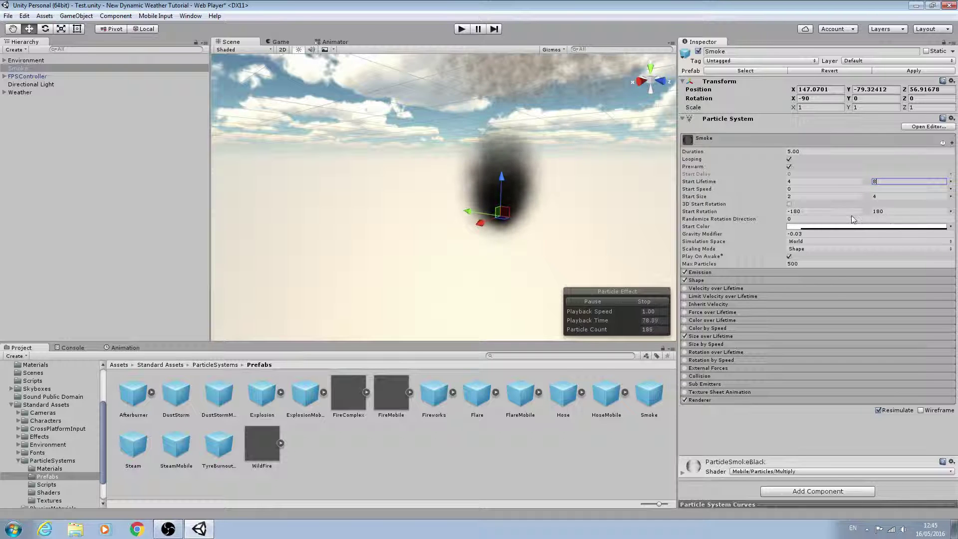
pyautogui.press('Return')
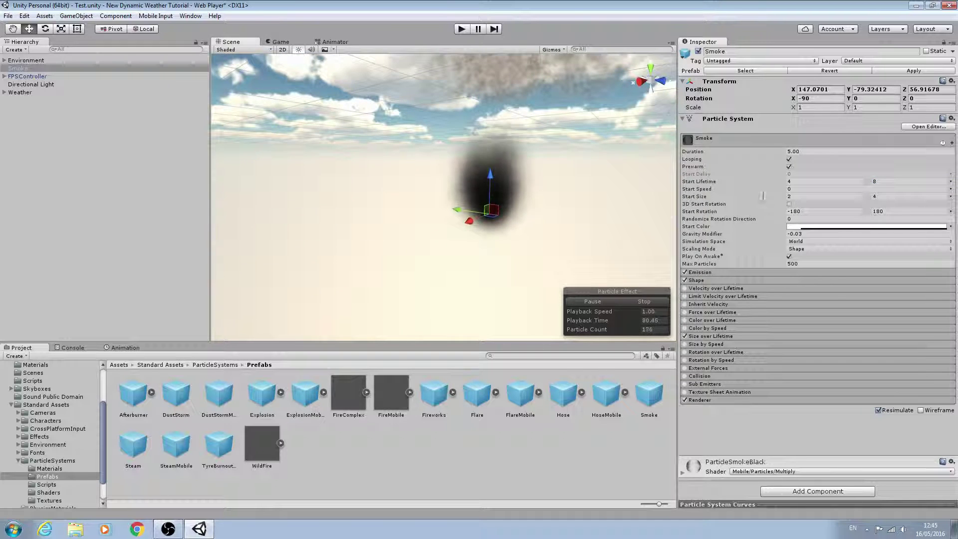
# Set the Start Size range to 4–6 and check the larger smoke
pyautogui.click(795, 197)
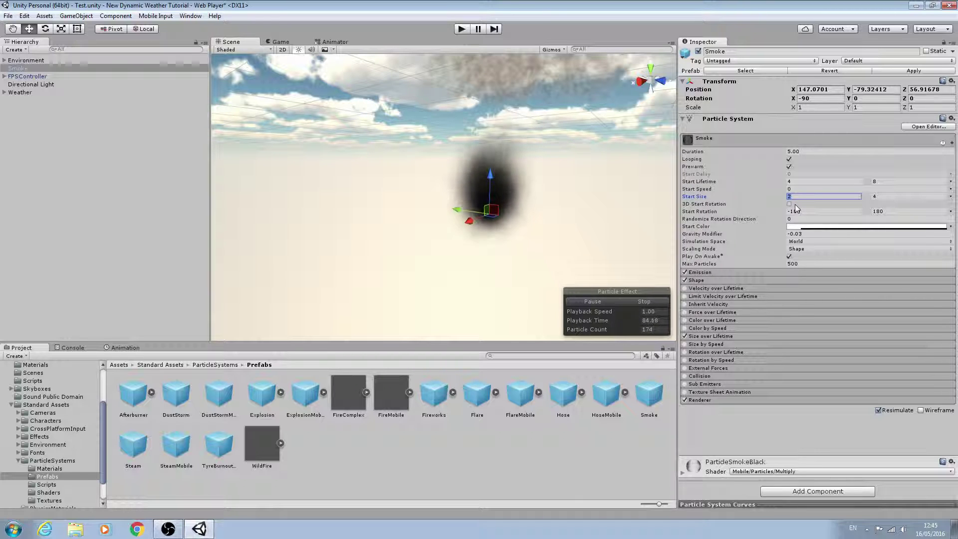
pyautogui.click(878, 197)
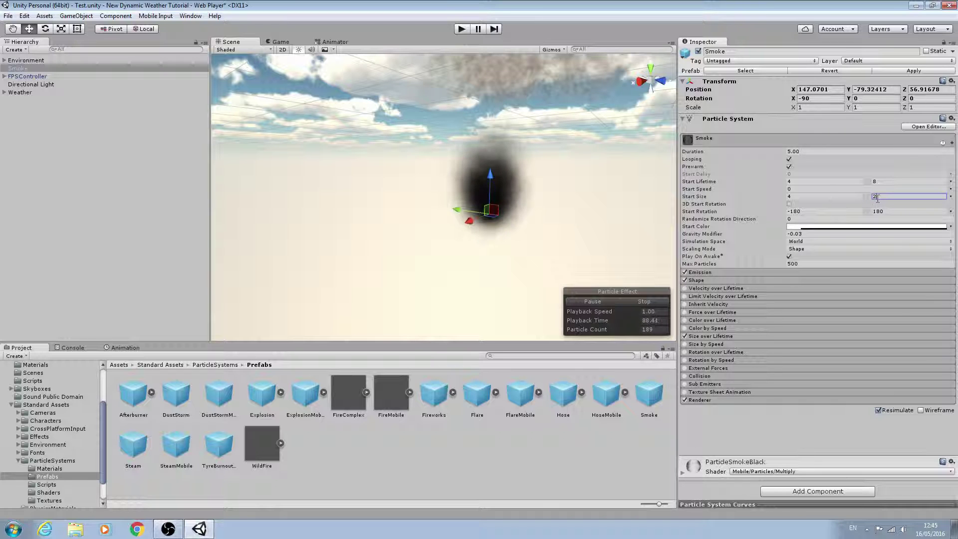
pyautogui.press('BackSpace')
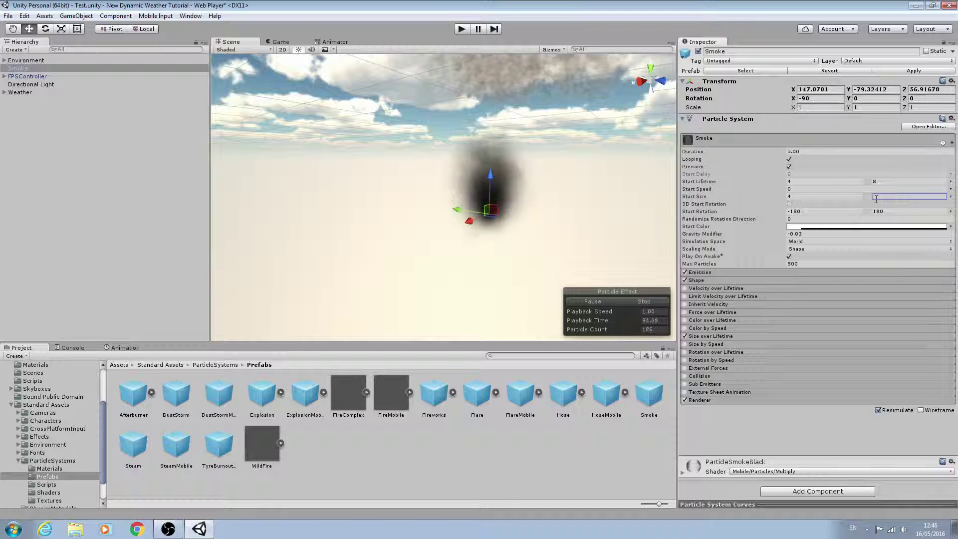
pyautogui.write('6')
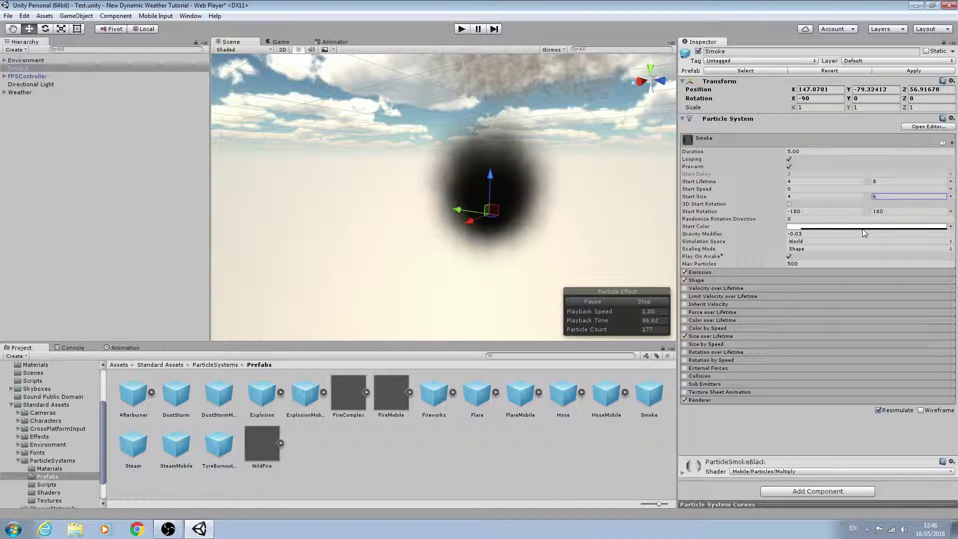
pyautogui.keyDown('alt'); pyautogui.moveTo(529, 235); pyautogui.dragTo(572, 222); pyautogui.keyUp('alt')
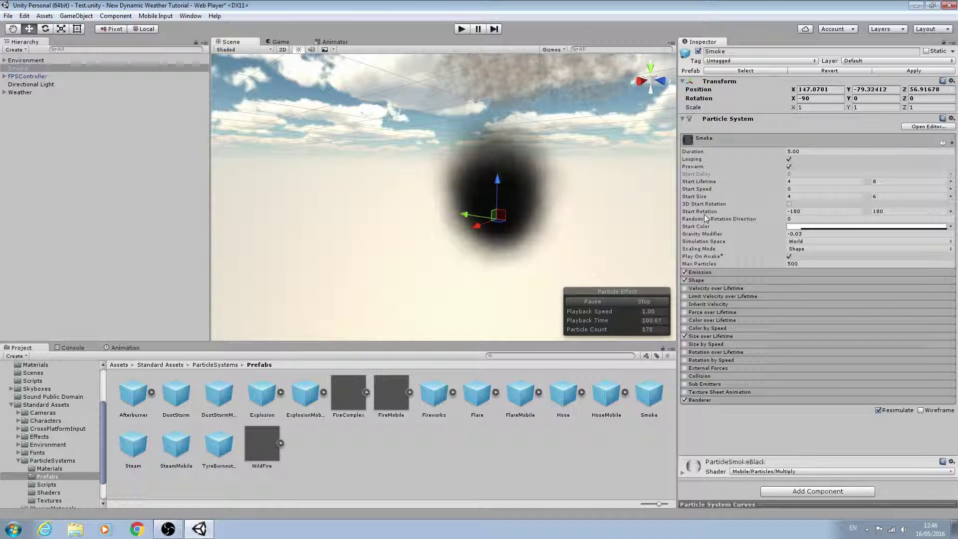
# Set Start Rotation to 0 and 0 and Gravity Modifier to 0
pyautogui.click(812, 212)
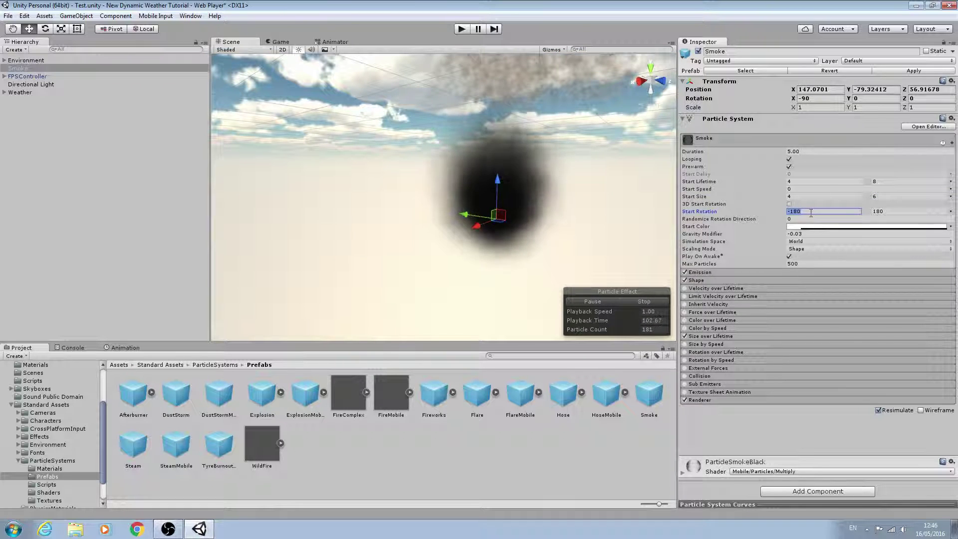
pyautogui.write('0')
pyautogui.click(892, 212)
pyautogui.write('0')
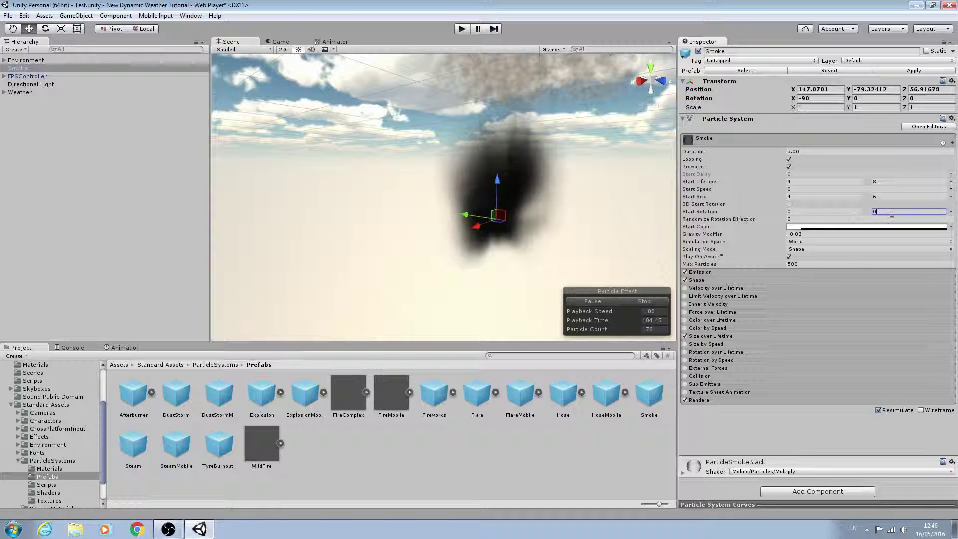
pyautogui.click(816, 234)
pyautogui.write('0')
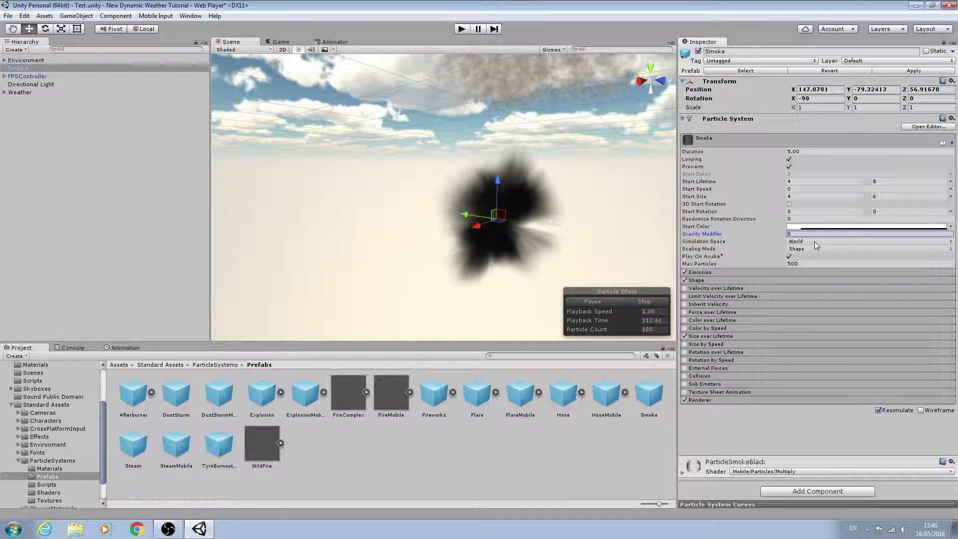
# Switch Simulation Space to Local and raise Max Particles to 20000
pyautogui.click(815, 241)
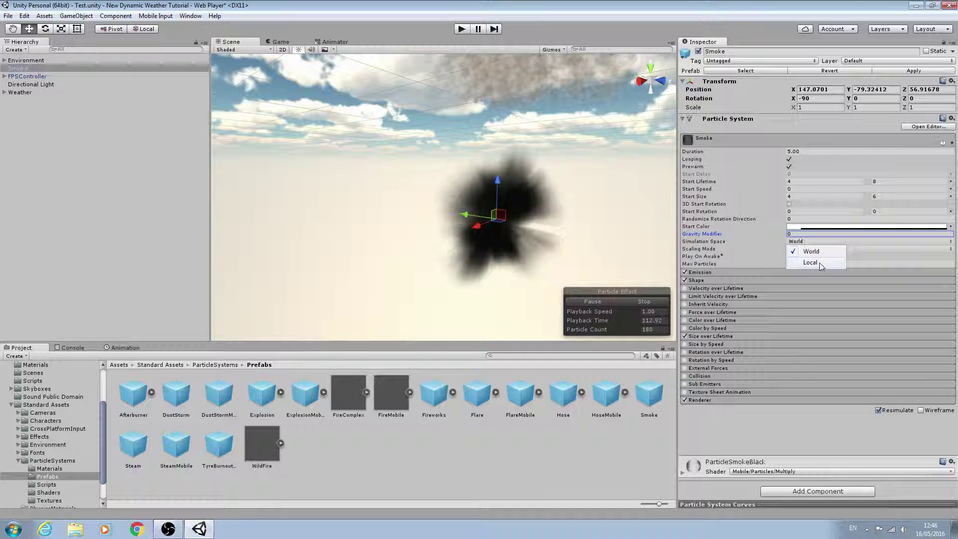
pyautogui.click(819, 263)
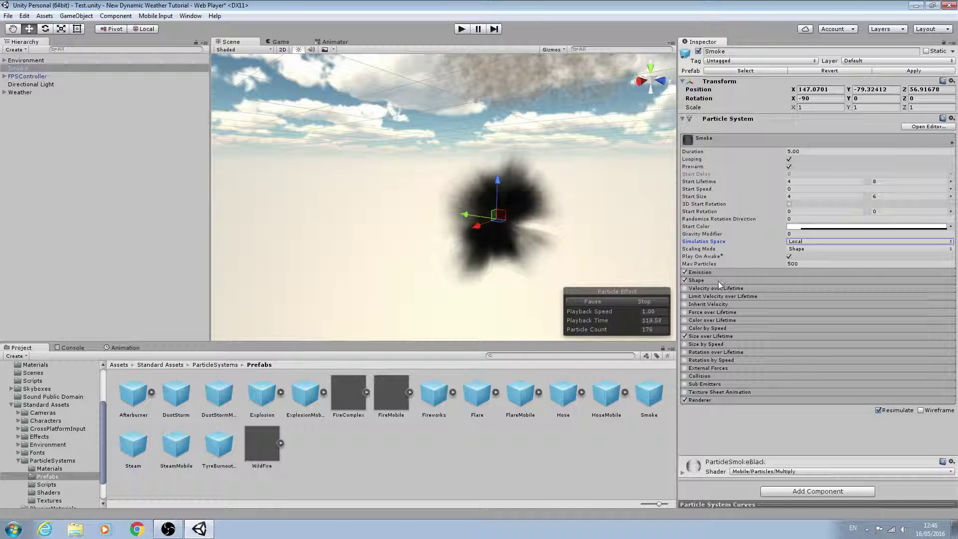
pyautogui.moveTo(611, 276); pyautogui.dragTo(634, 269, button='right')
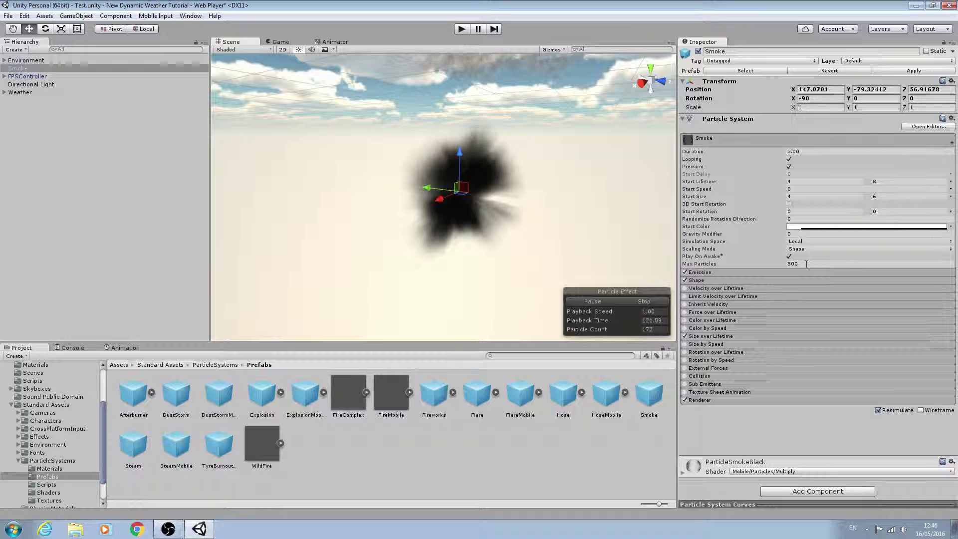
pyautogui.click(806, 264)
pyautogui.write('2')
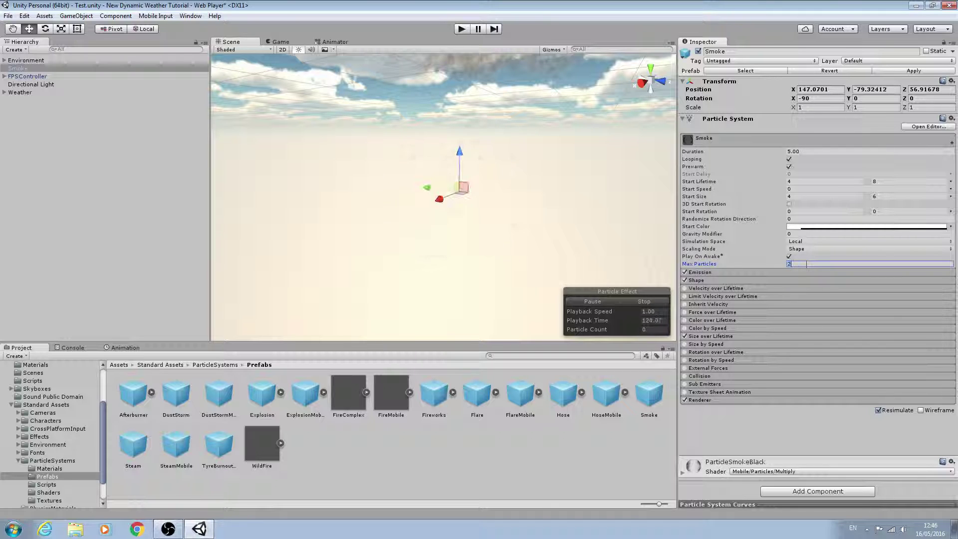
pyautogui.write('0000')
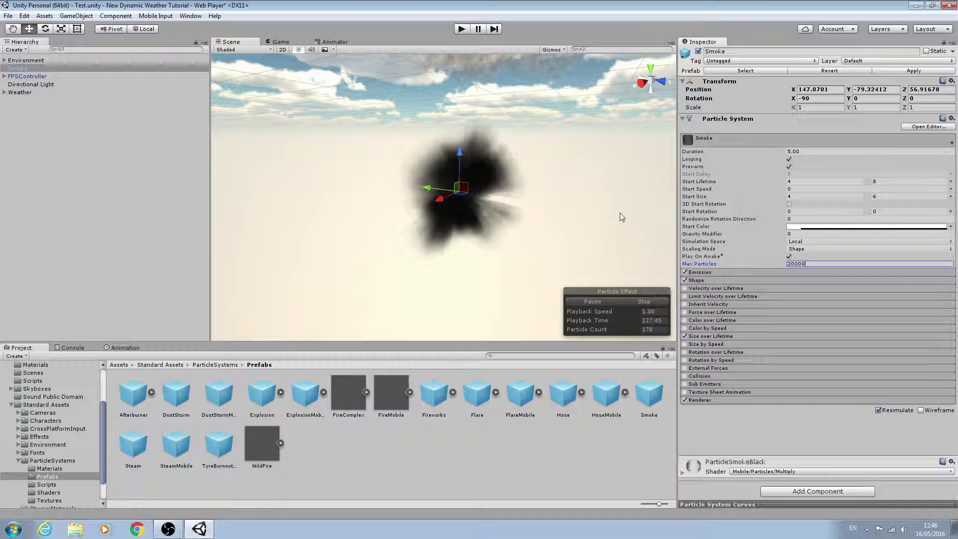
pyautogui.moveTo(621, 214)
pyautogui.keyDown('alt'); pyautogui.mouseDown()
pyautogui.moveTo(605, 229)
pyautogui.moveTo(588, 222)
pyautogui.moveTo(605, 201)
pyautogui.moveTo(592, 229)
pyautogui.moveTo(638, 244)
pyautogui.moveTo(622, 220)
pyautogui.moveTo(608, 223)
pyautogui.mouseUp(); pyautogui.keyUp('alt')
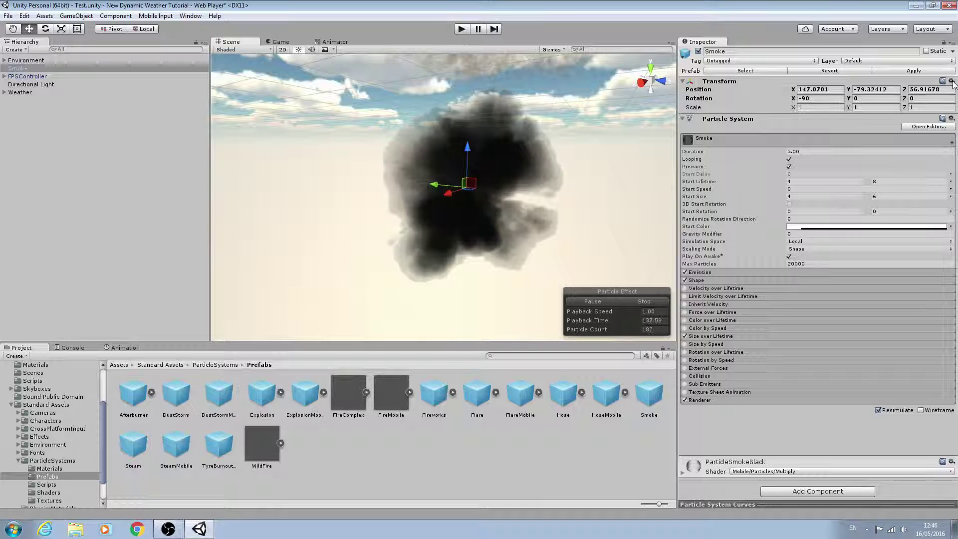
# Reset the Smoke Transform rotation, then set Rotation X to 90
pyautogui.click(952, 81)
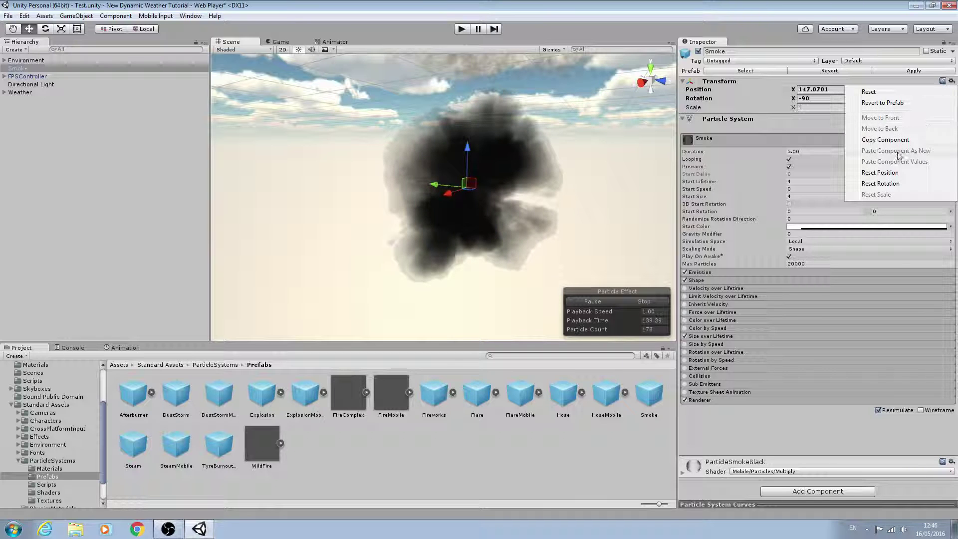
pyautogui.click(881, 184)
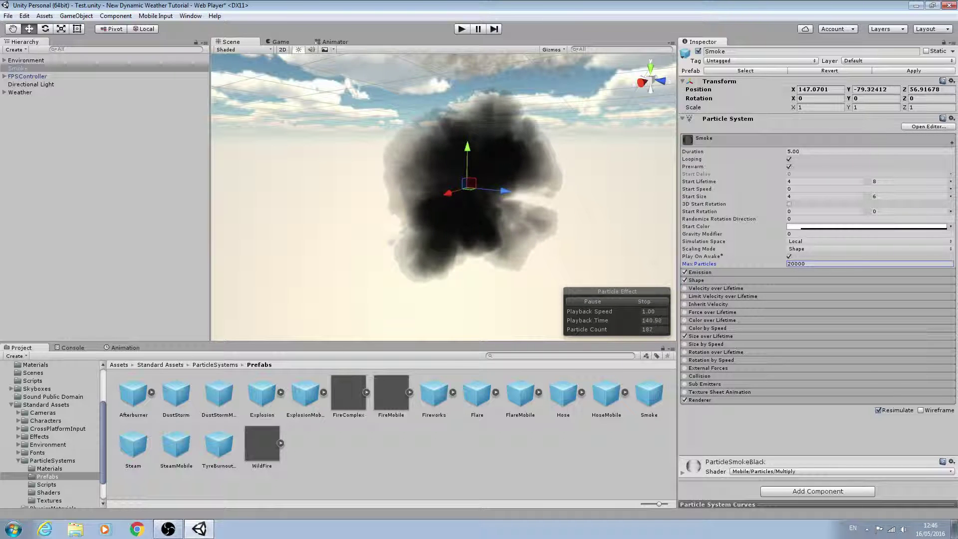
pyautogui.click(826, 99)
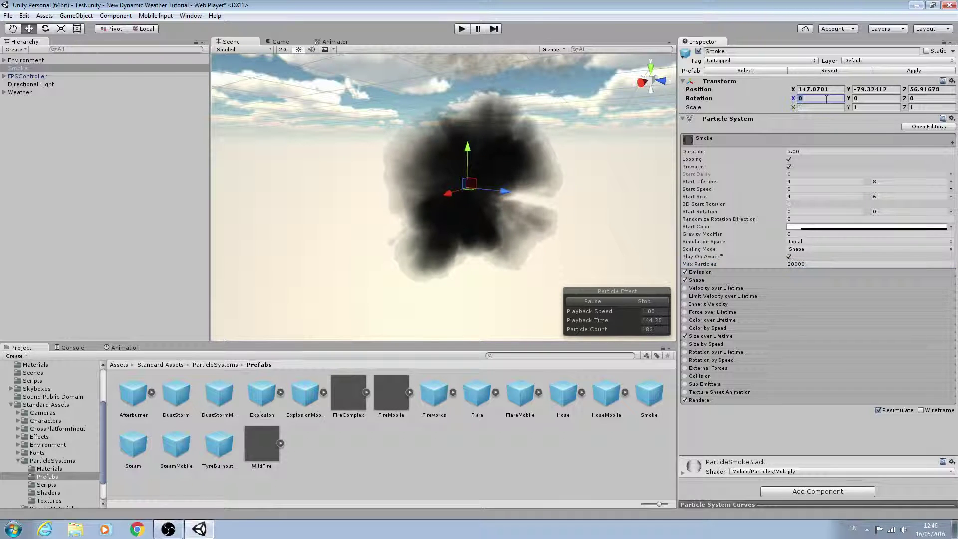
pyautogui.write('90')
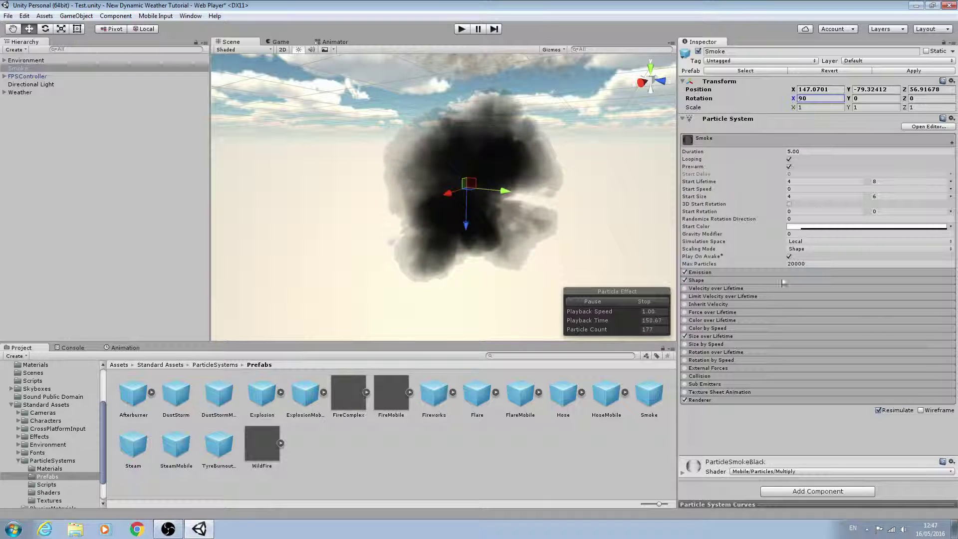
# Set the Emission module's Rate to 2000 for the Smoke particles
pyautogui.click(780, 138)
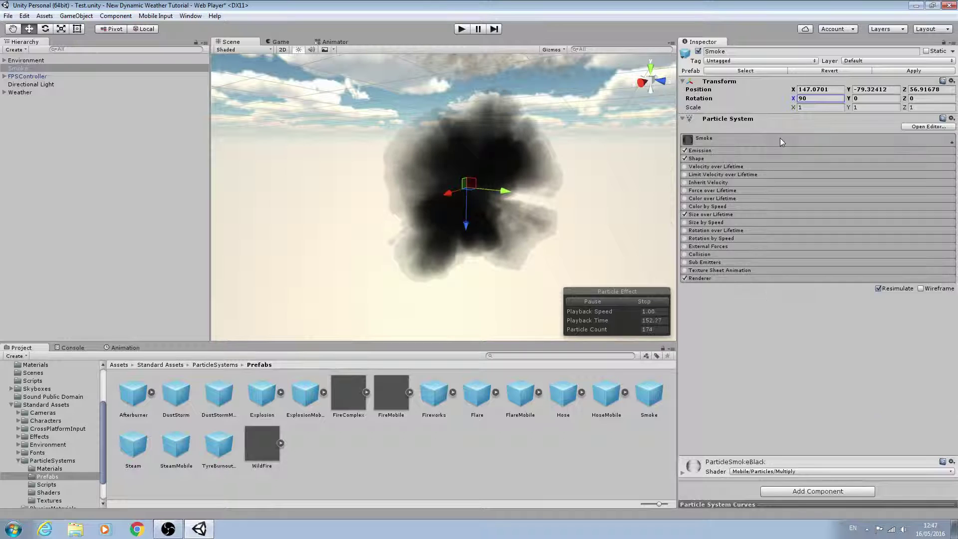
pyautogui.click(709, 148)
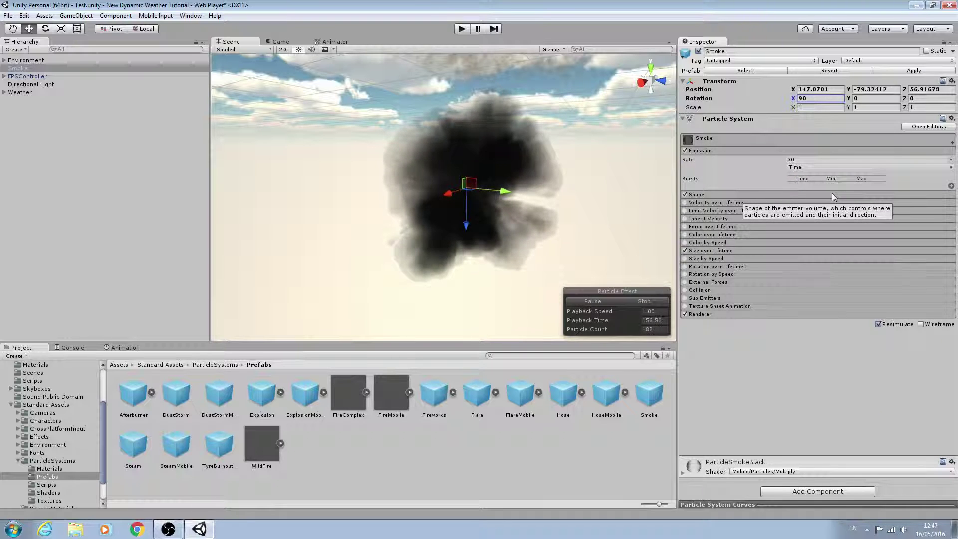
pyautogui.click(826, 161)
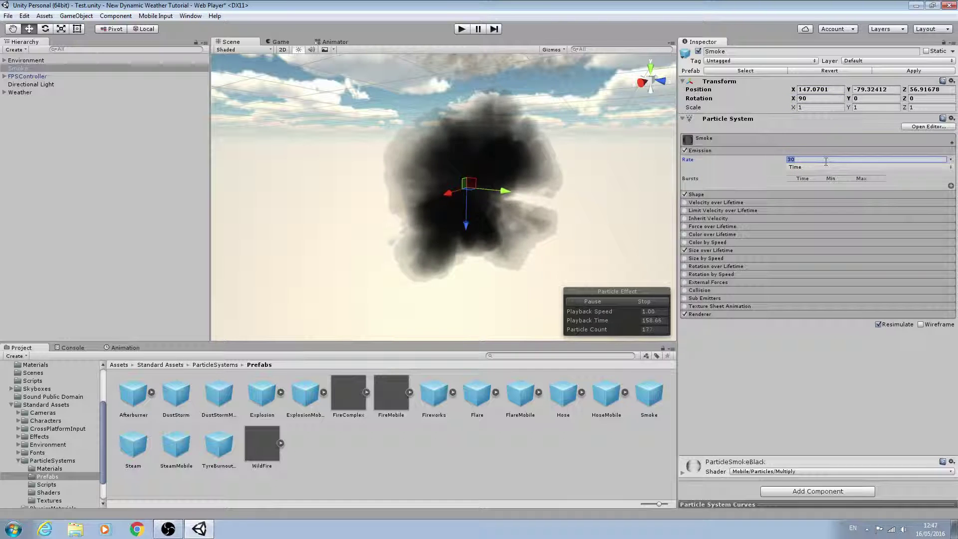
pyautogui.write('2000')
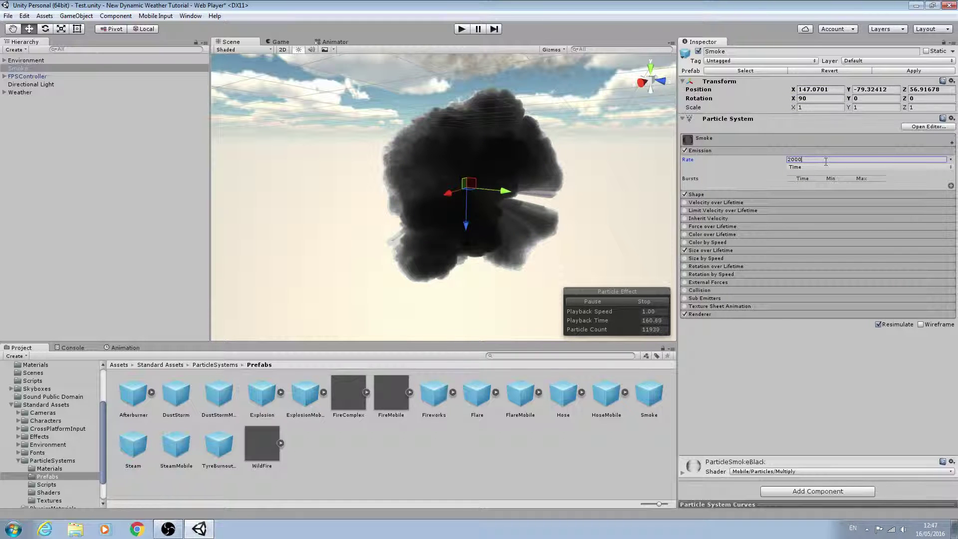
pyautogui.moveTo(587, 204); pyautogui.dragTo(549, 215, button='right')
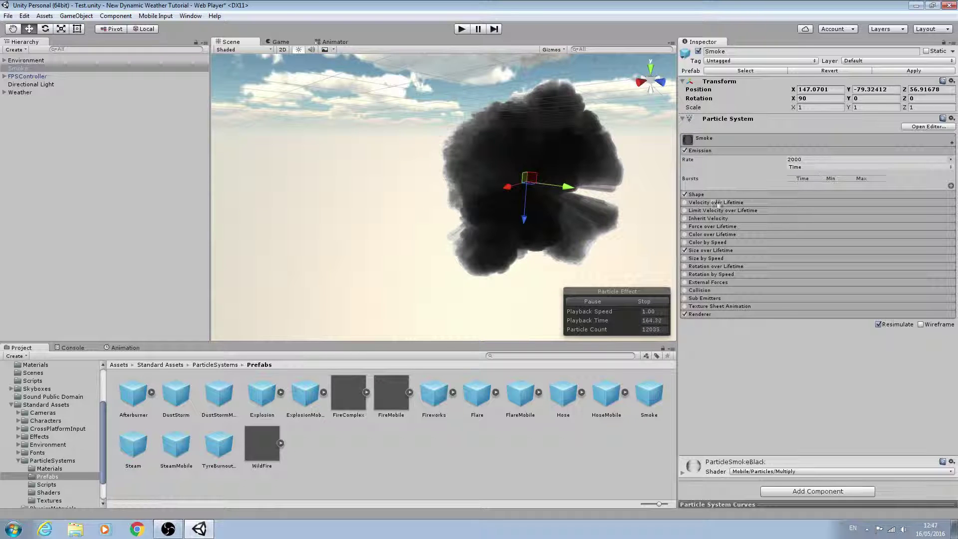
pyautogui.click(729, 151)
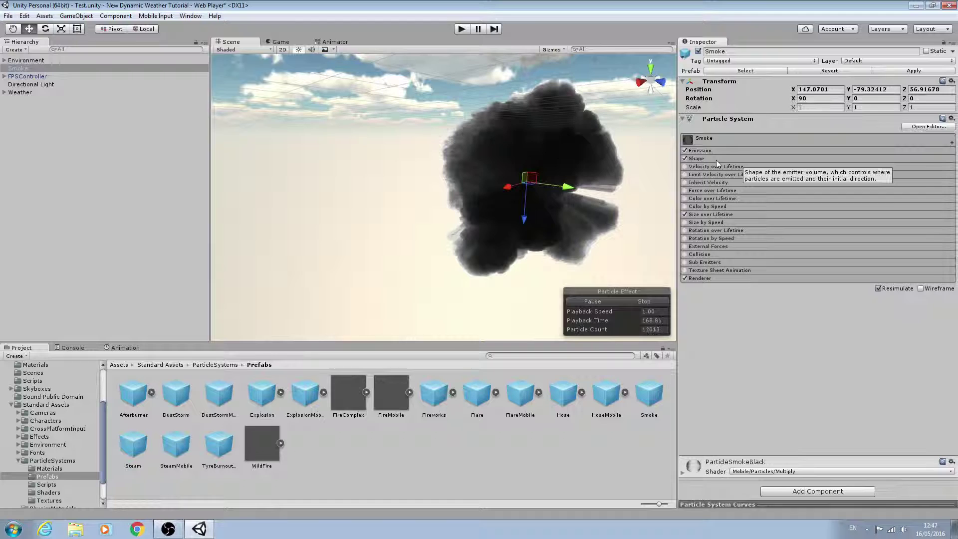
# Change the emitter shape to Box with X and Y sizes of 200
pyautogui.click(716, 159)
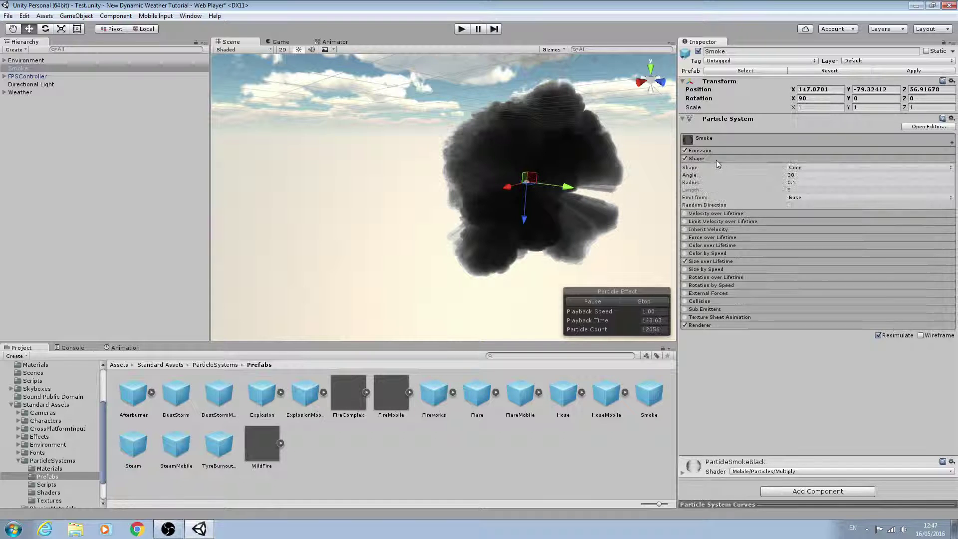
pyautogui.click(796, 167)
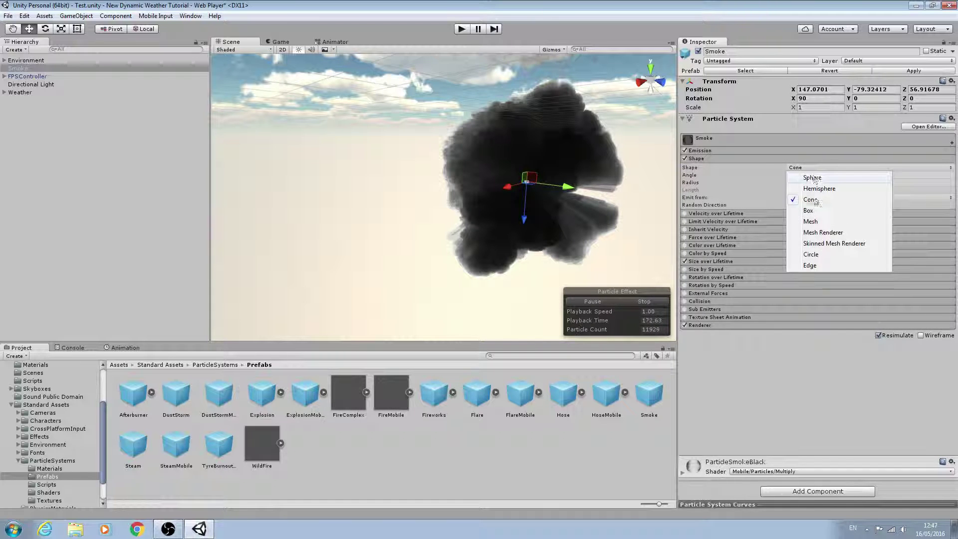
pyautogui.click(813, 211)
pyautogui.click(811, 175)
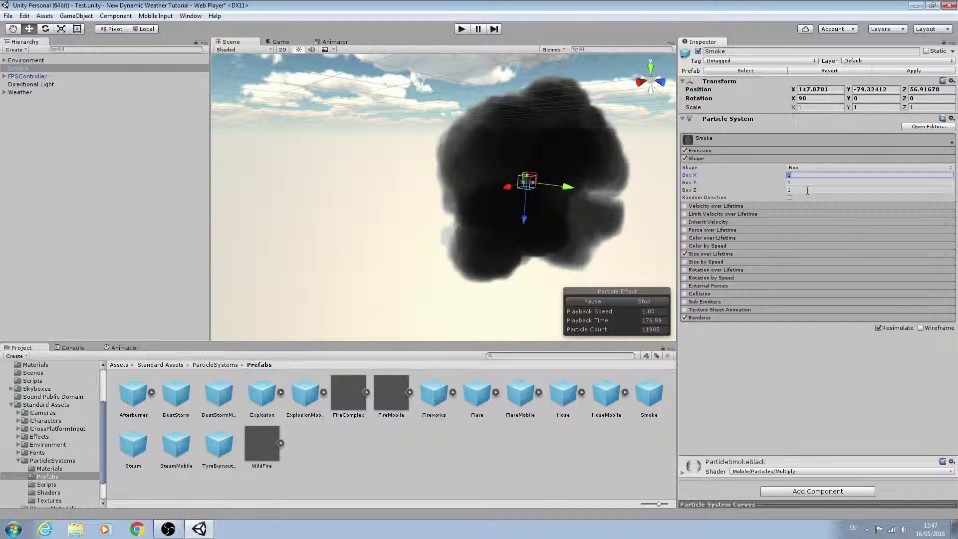
pyautogui.write('200')
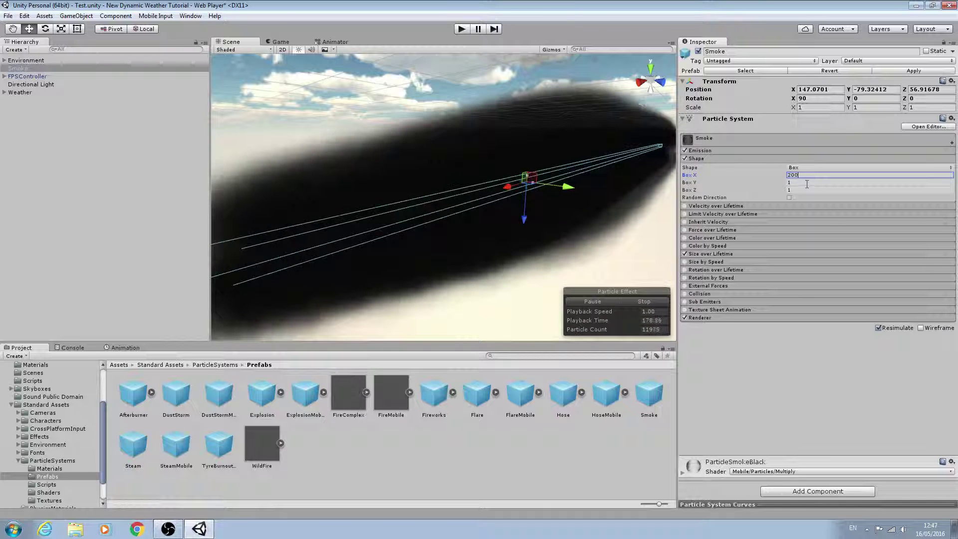
pyautogui.click(806, 183)
pyautogui.write('200')
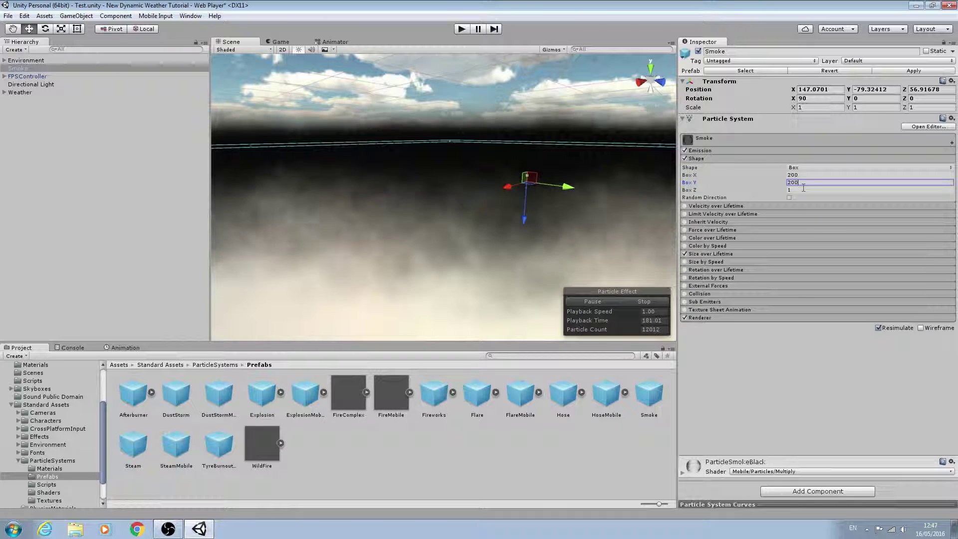
pyautogui.press('Return')
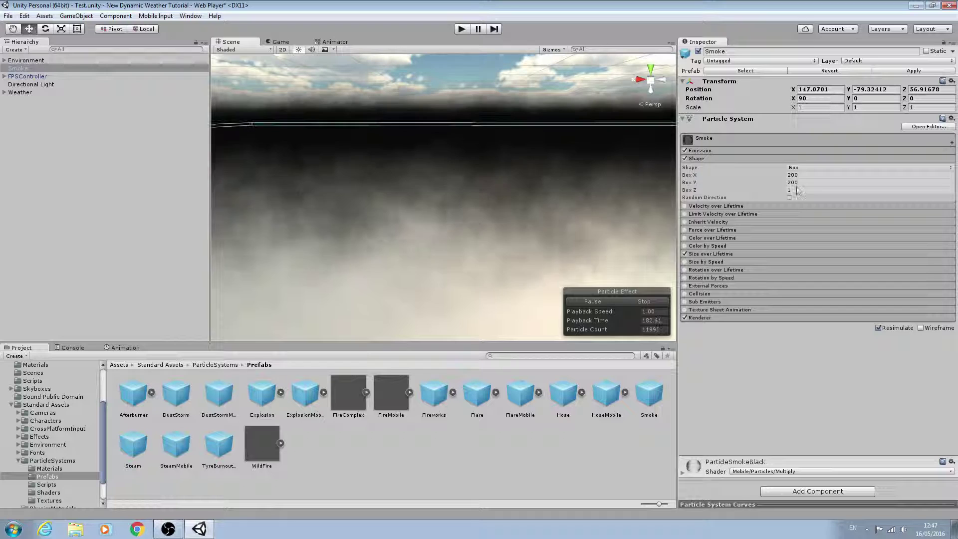
# Set the box Z size to 25 and inspect the flattened emitter
pyautogui.click(803, 189)
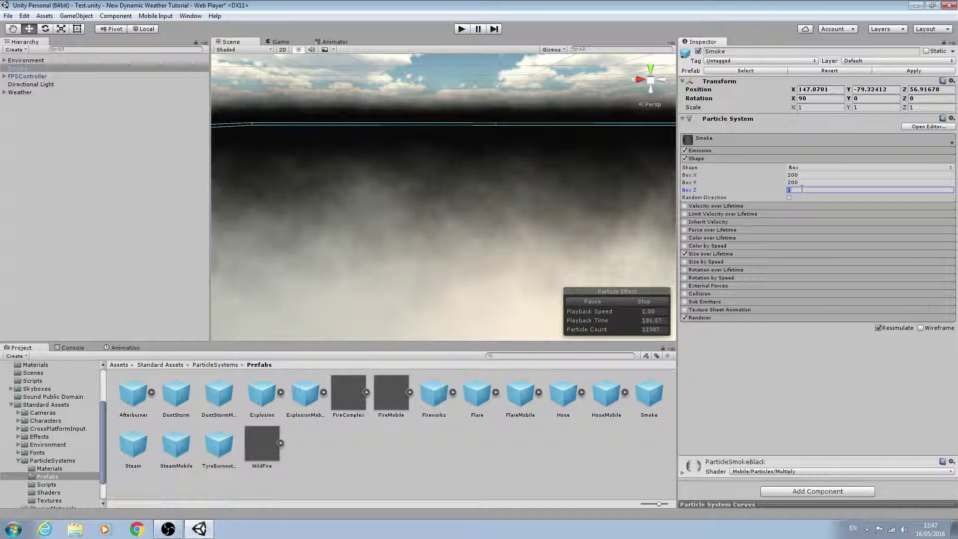
pyautogui.write('25')
pyautogui.press('Return')
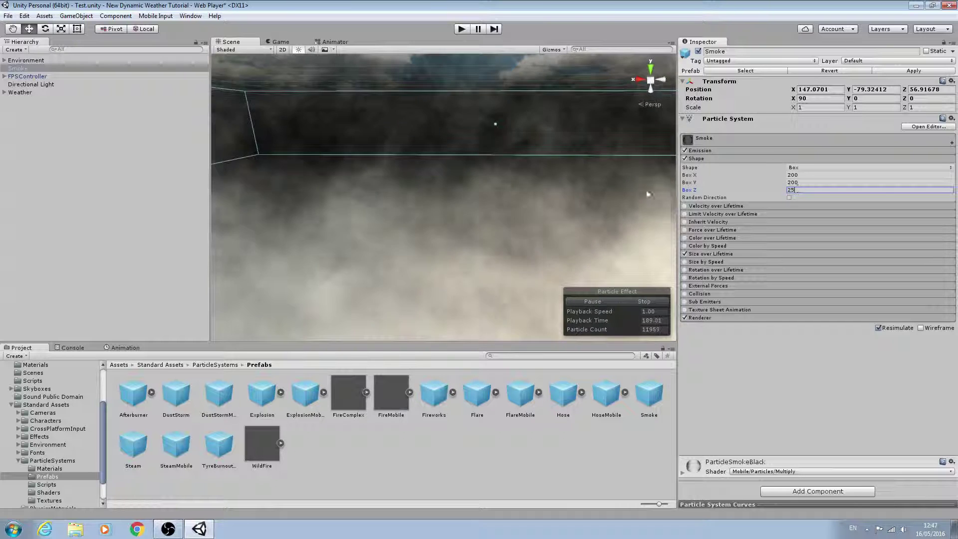
pyautogui.keyDown('alt'); pyautogui.moveTo(496, 122); pyautogui.dragTo(819, 214); pyautogui.keyUp('alt')
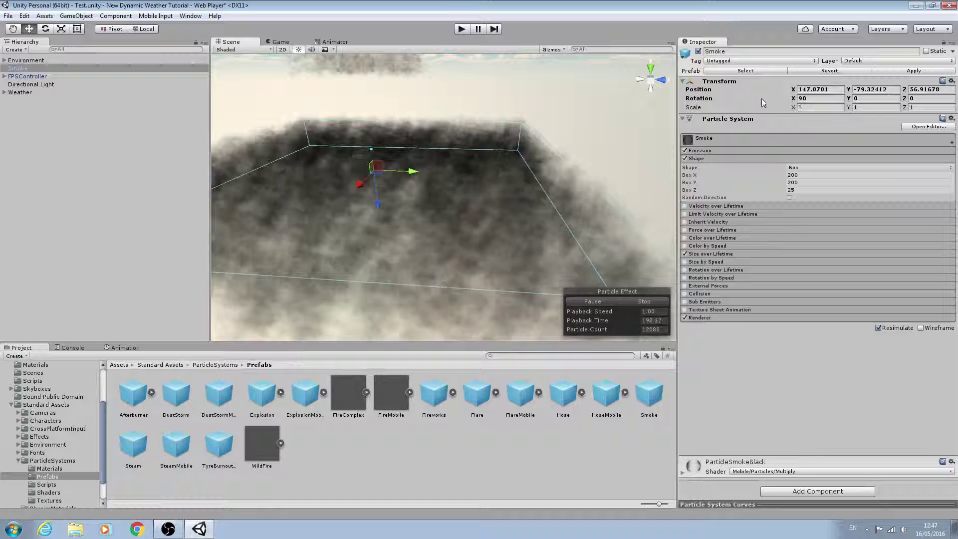
pyautogui.keyDown('alt'); pyautogui.moveTo(491, 195); pyautogui.dragTo(321, 125); pyautogui.keyUp('alt')
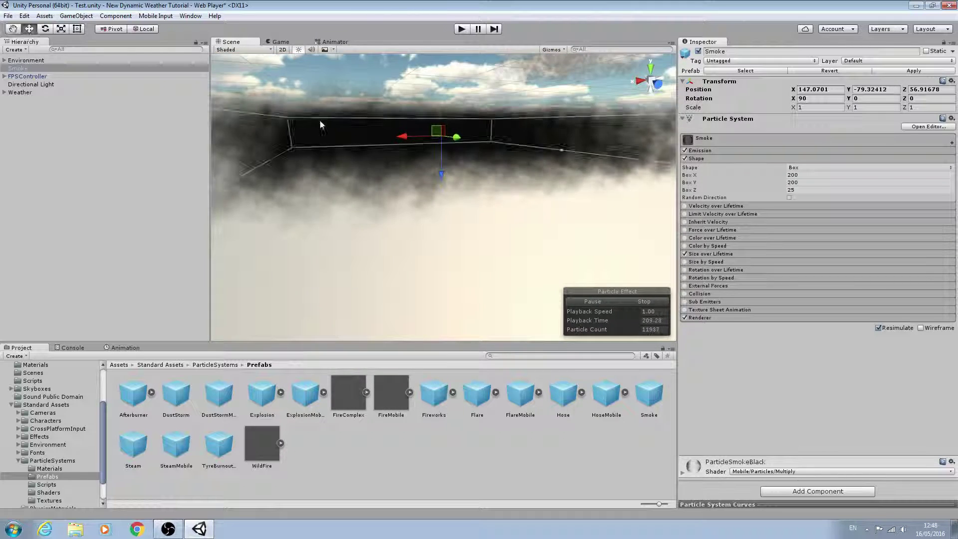
# Set Cast Shadows to Off in the Smoke particles' Renderer module
pyautogui.click(701, 160)
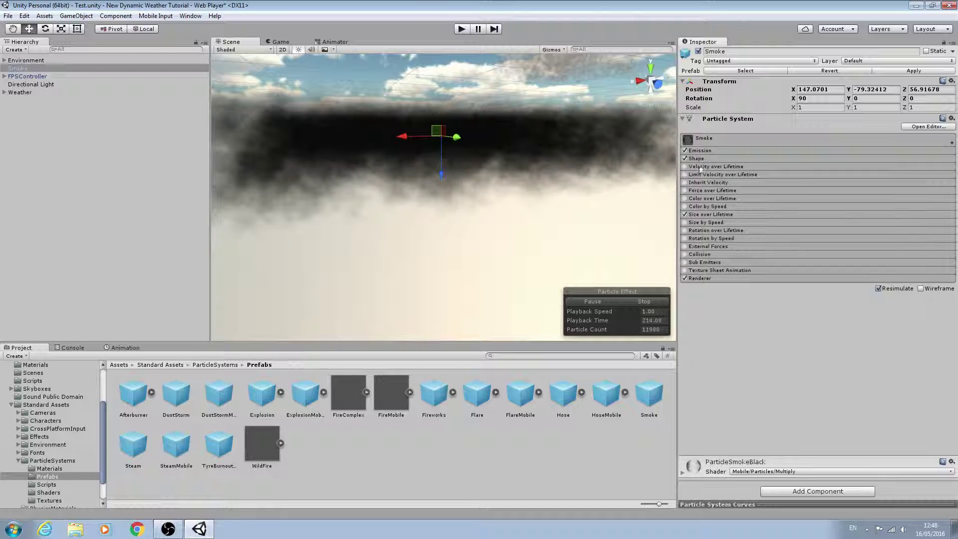
pyautogui.click(718, 280)
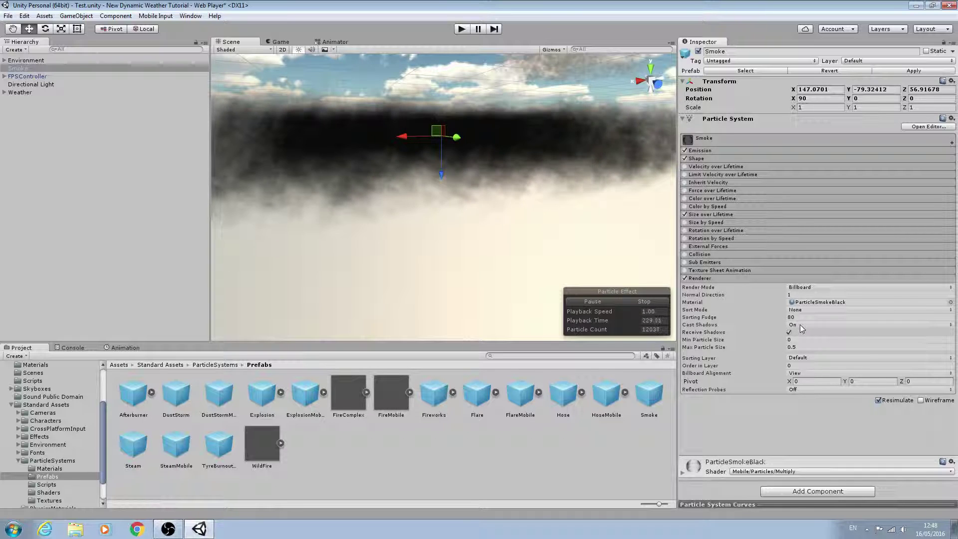
pyautogui.click(802, 326)
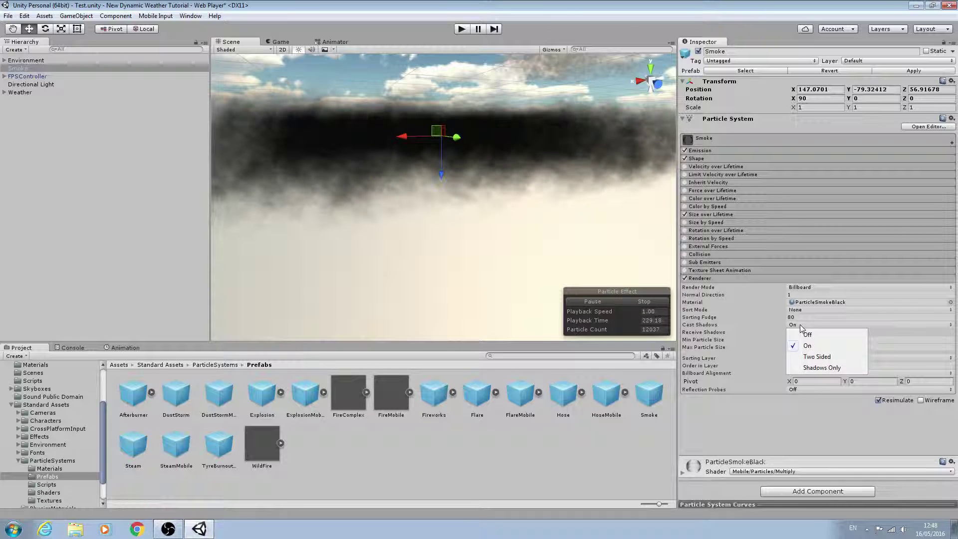
pyautogui.click(824, 338)
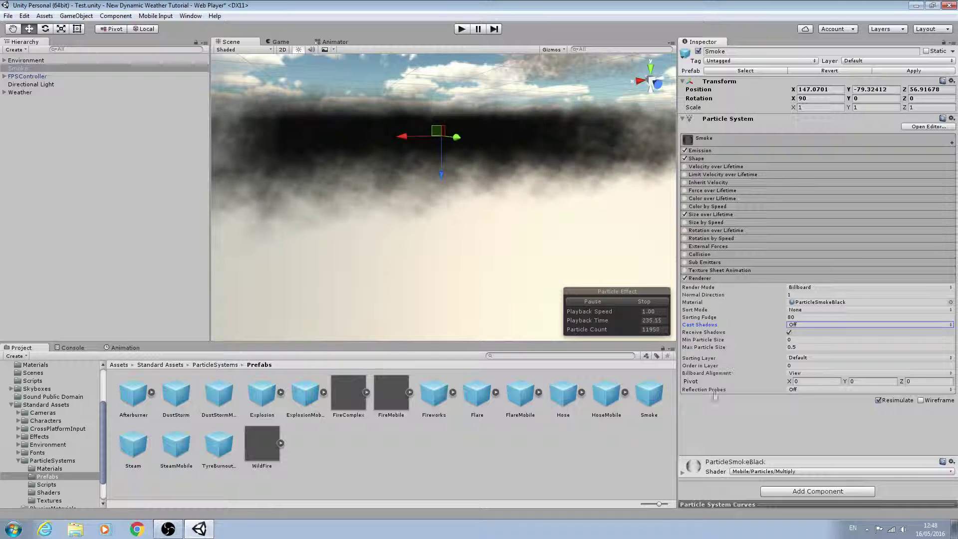
pyautogui.click(804, 325)
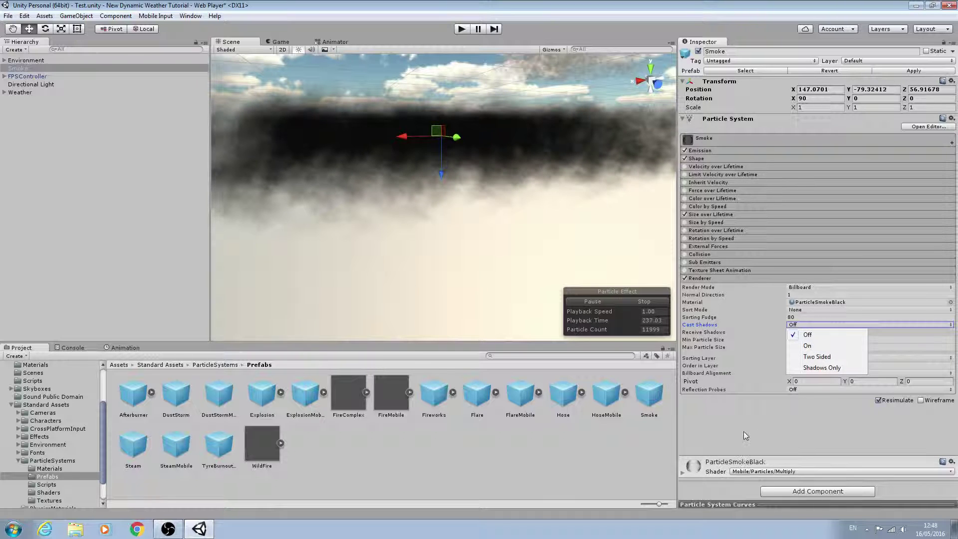
pyautogui.click(730, 280)
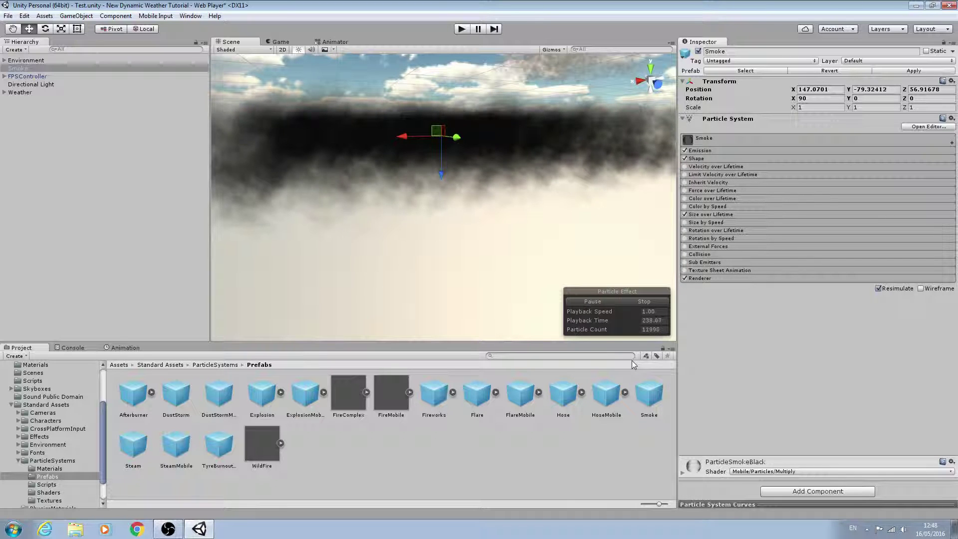
# Check the smoke material's texture, then select the r texture in Assets > Materials
pyautogui.keyDown('alt'); pyautogui.moveTo(589, 190); pyautogui.dragTo(562, 164); pyautogui.keyUp('alt')
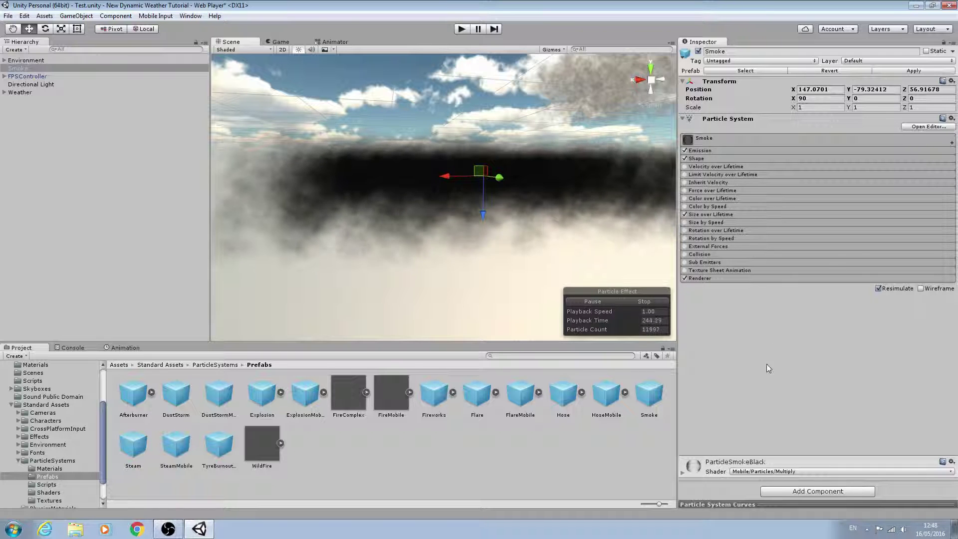
pyautogui.click(696, 470)
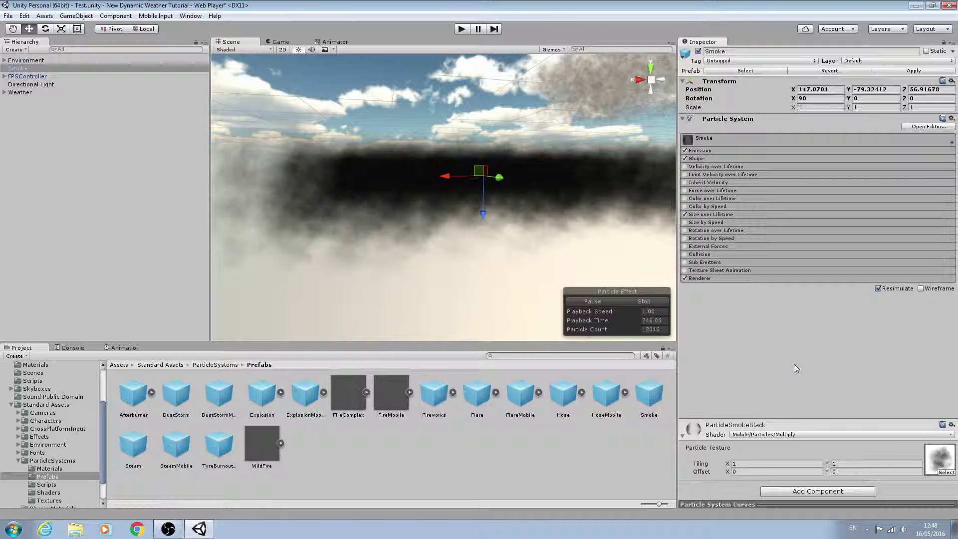
pyautogui.click(940, 456)
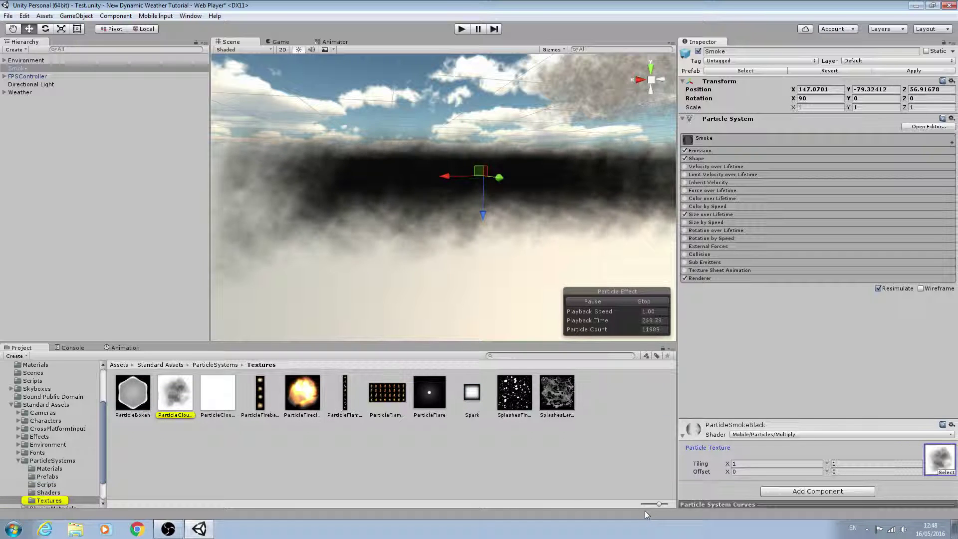
pyautogui.click(18, 461)
pyautogui.click(11, 415)
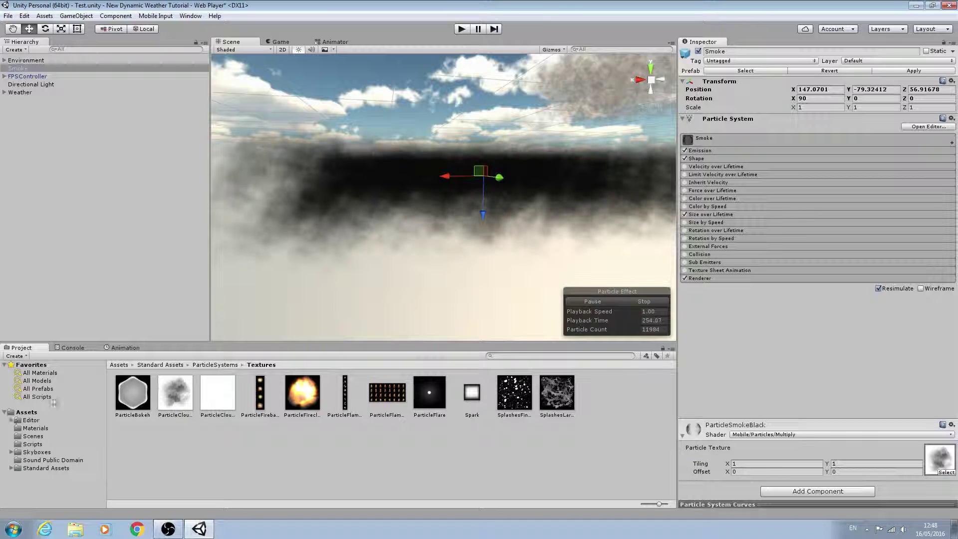
pyautogui.click(43, 428)
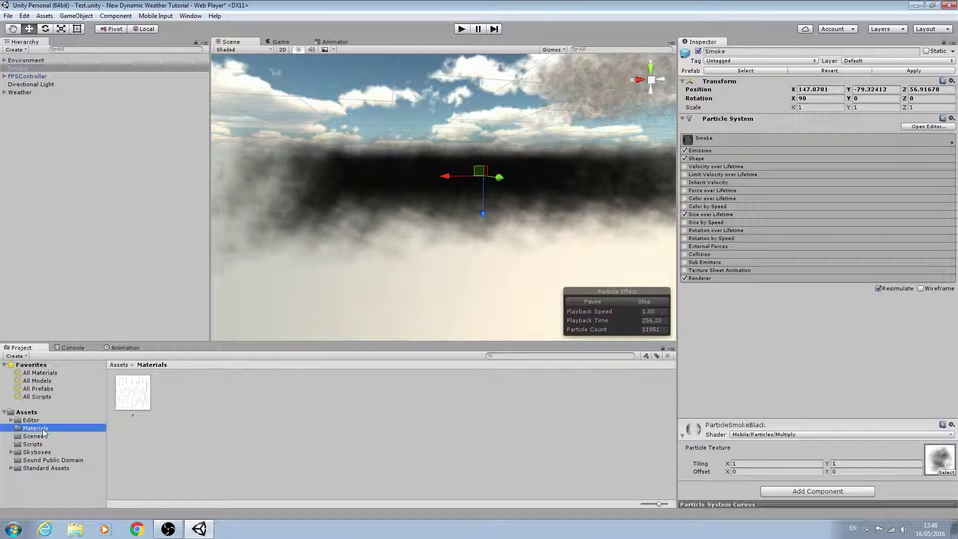
pyautogui.click(129, 394)
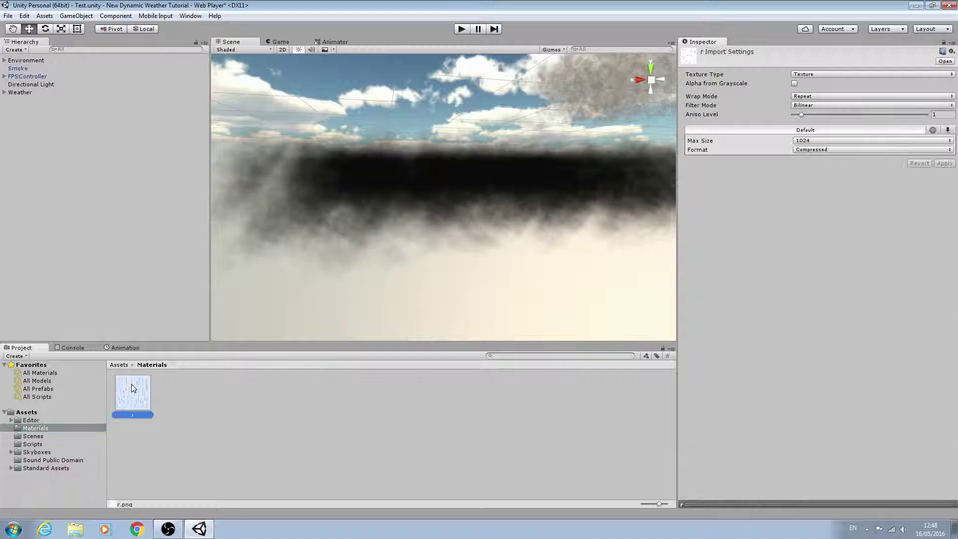
pyautogui.doubleClick(128, 390)
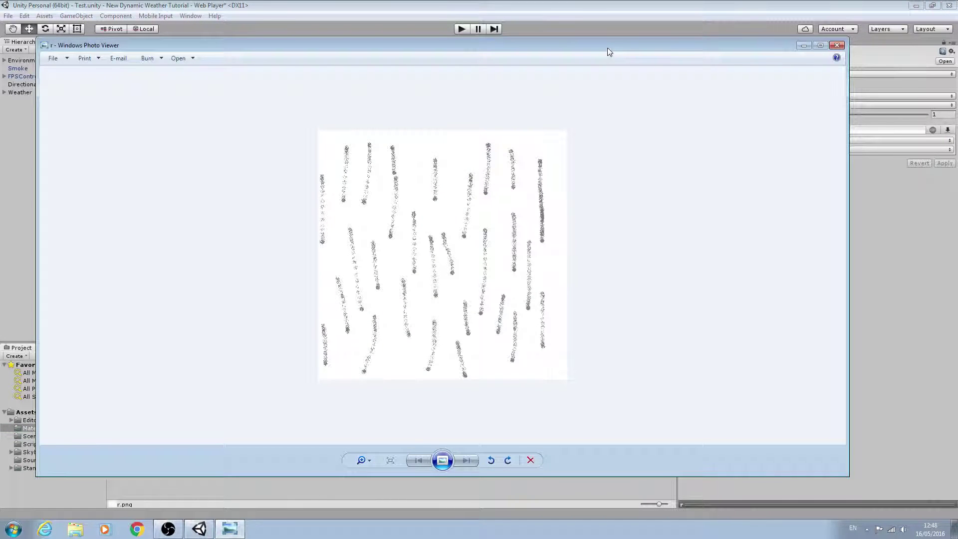
pyautogui.moveTo(608, 48); pyautogui.dragTo(633, 44)
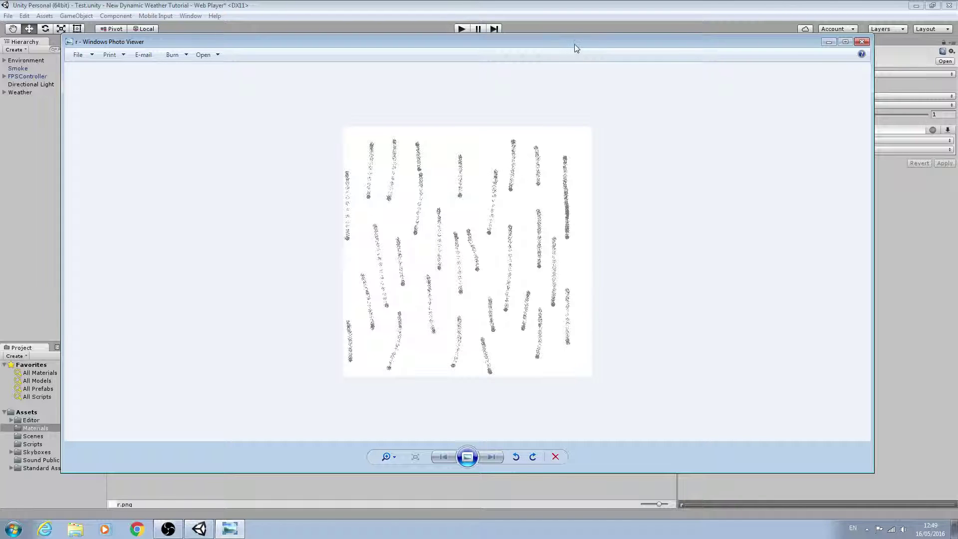
pyautogui.moveTo(574, 48); pyautogui.dragTo(539, 75)
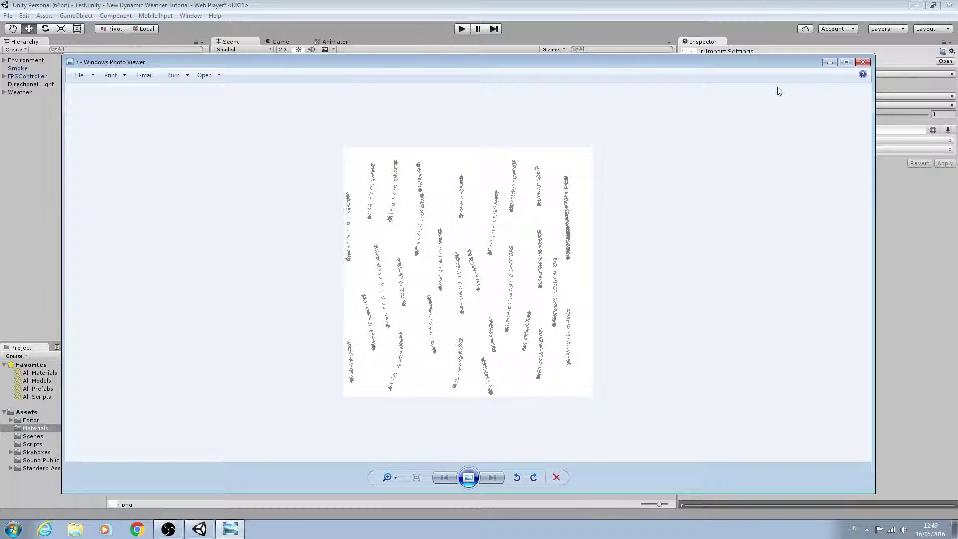
pyautogui.click(862, 62)
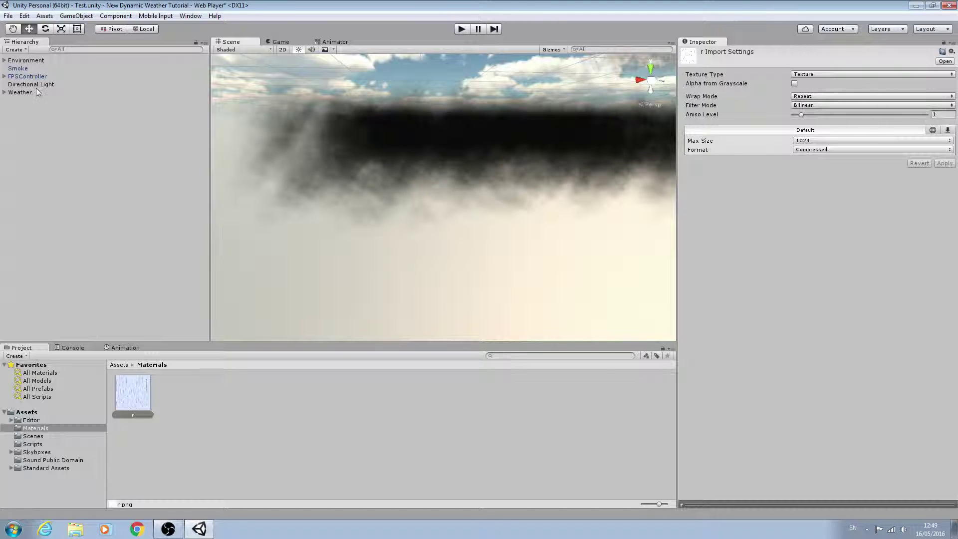
pyautogui.click(27, 69)
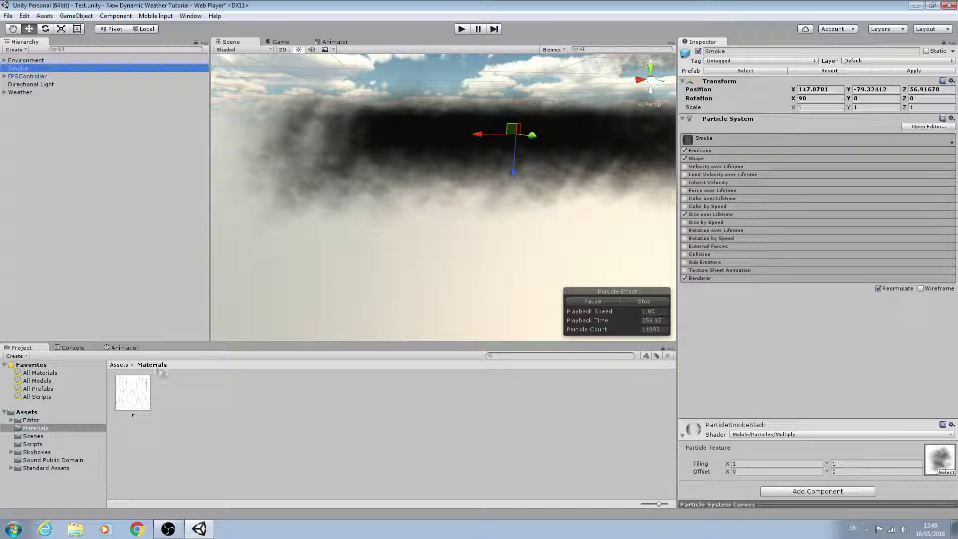
pyautogui.doubleClick(146, 386)
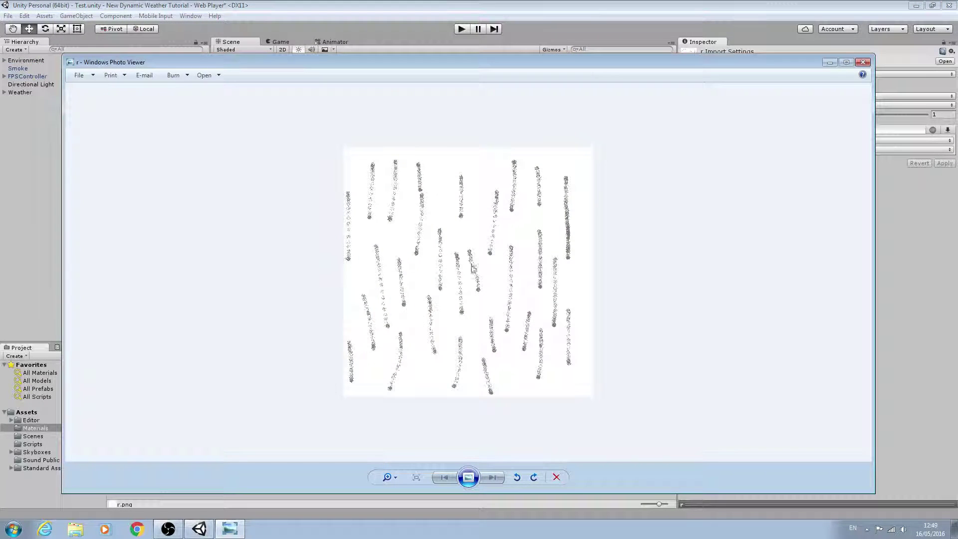
pyautogui.click(863, 61)
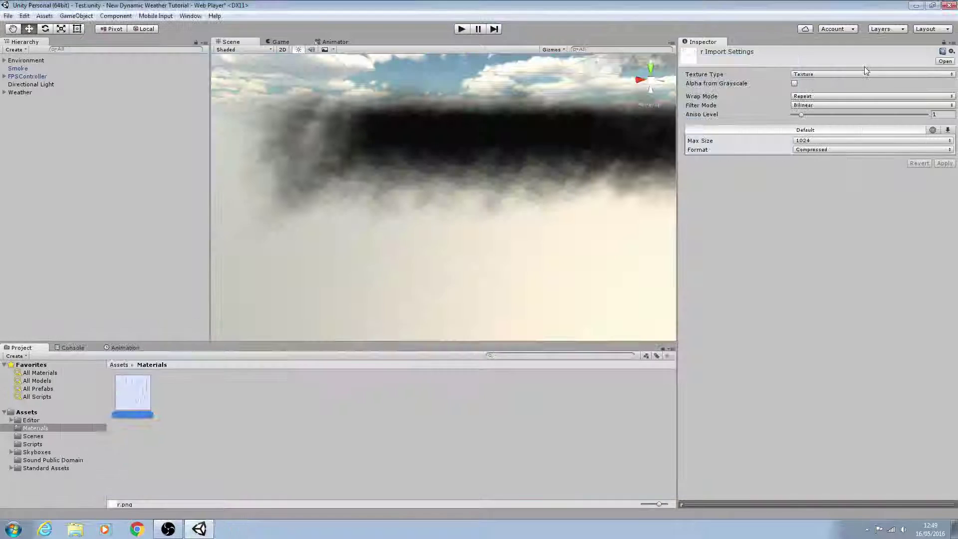
# Assign the r texture to the Smoke material's Particle Texture and view the rain streaks
pyautogui.click(38, 69)
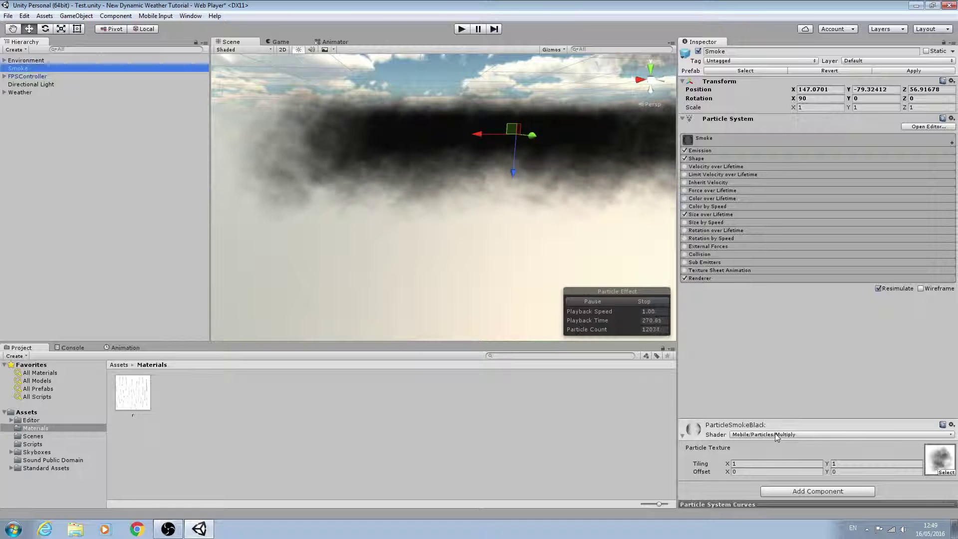
pyautogui.moveTo(133, 393)
pyautogui.mouseDown()
pyautogui.moveTo(157, 391)
pyautogui.moveTo(589, 184)
pyautogui.moveTo(941, 464)
pyautogui.mouseUp()
pyautogui.keyDown('alt'); pyautogui.moveTo(539, 180); pyautogui.dragTo(765, 113); pyautogui.keyUp('alt')
pyautogui.press('e')
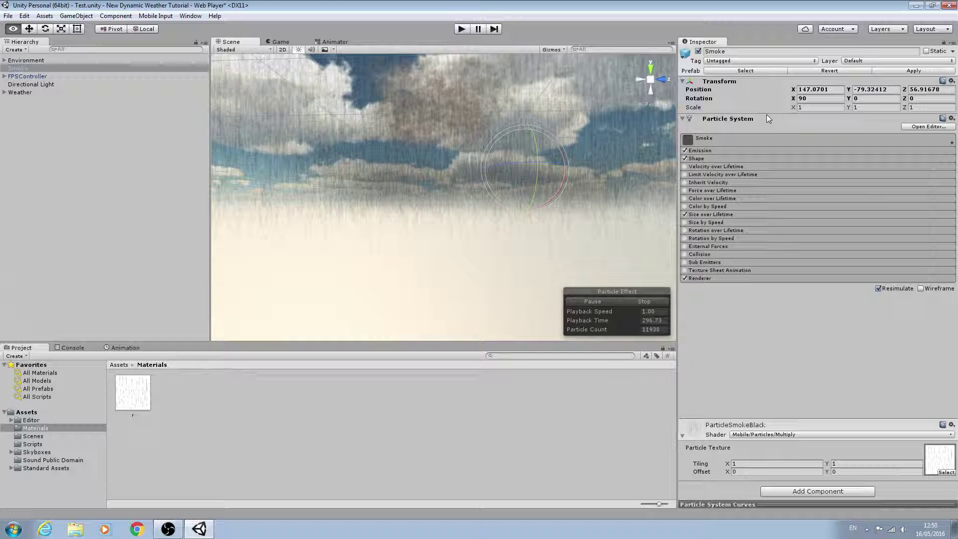
pyautogui.moveTo(574, 130); pyautogui.dragTo(609, 97, button='right')
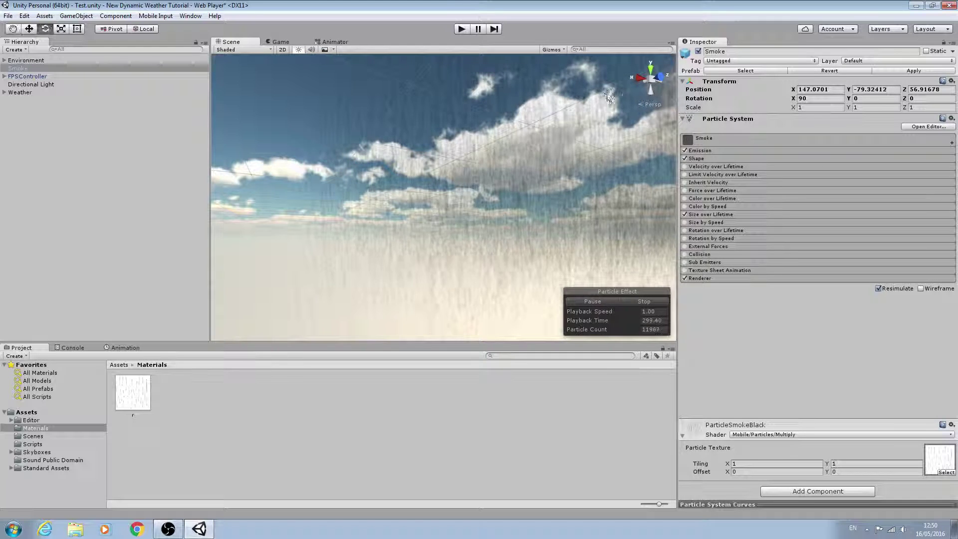
# Expand the main Particle System module and try Simulation Space World, then revert to Local
pyautogui.click(722, 151)
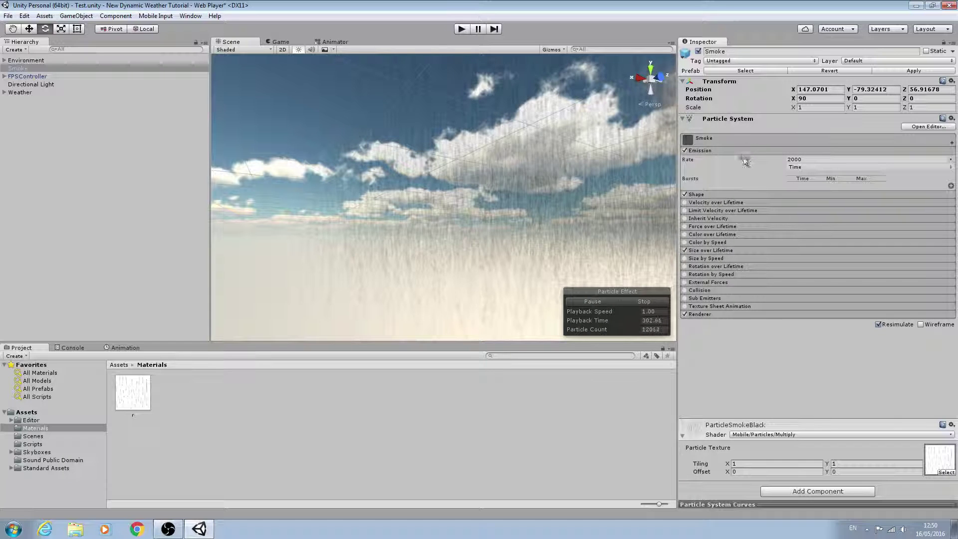
pyautogui.click(762, 145)
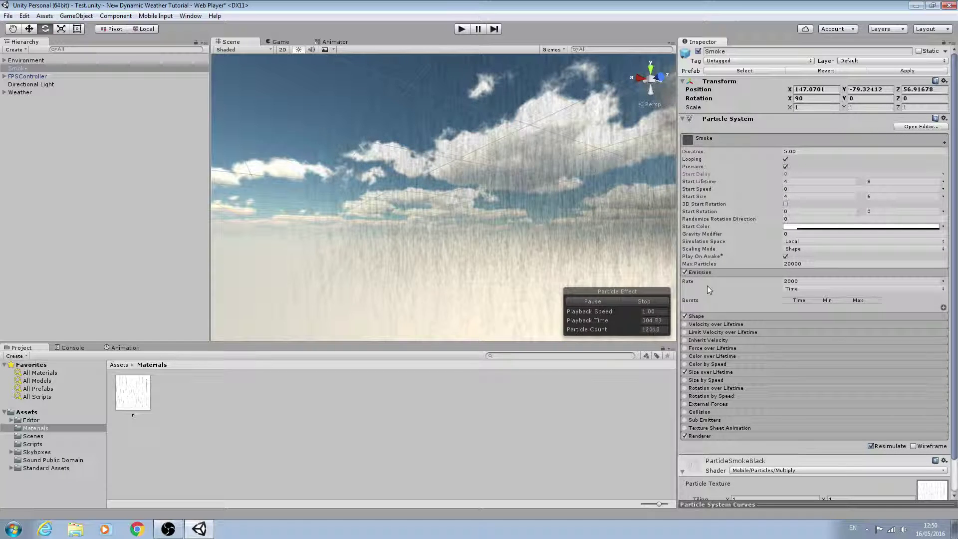
pyautogui.click(717, 272)
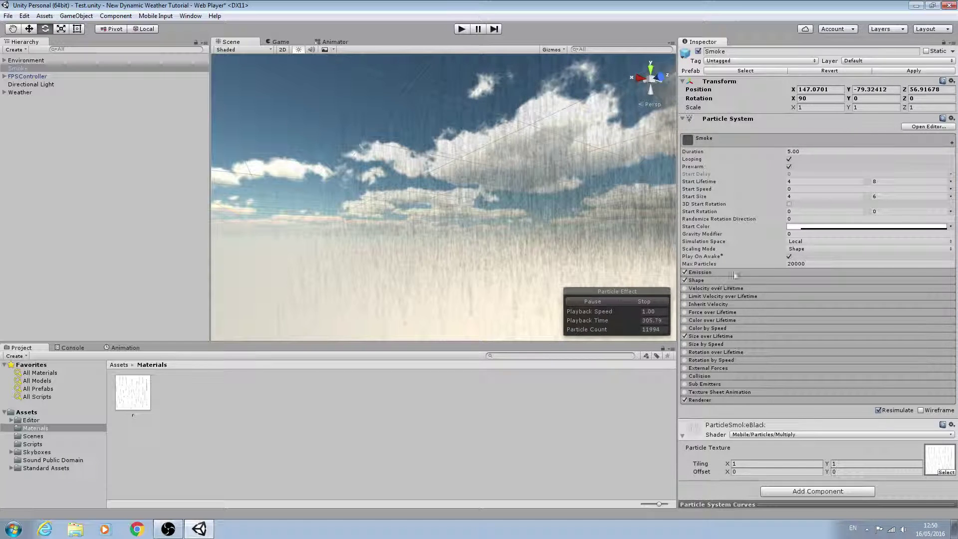
pyautogui.click(812, 244)
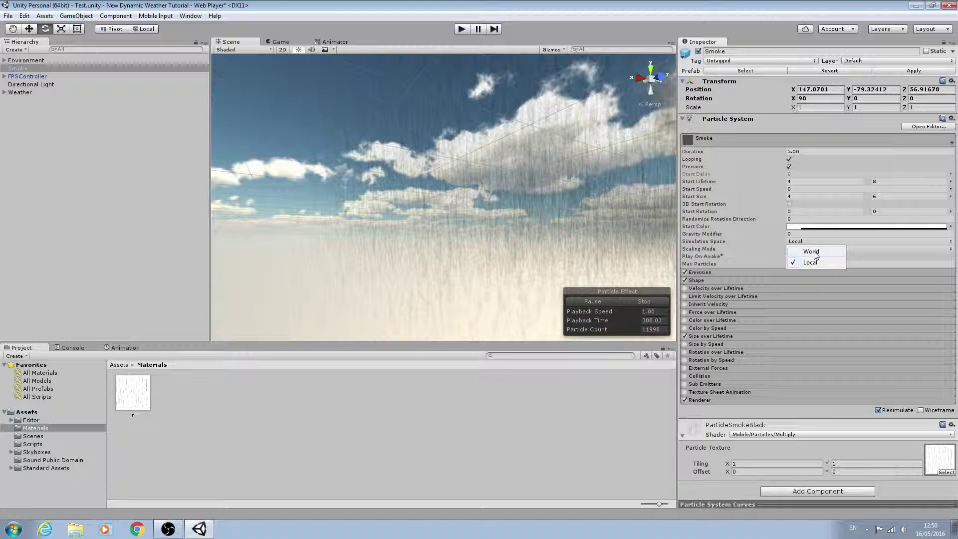
pyautogui.click(814, 250)
pyautogui.click(814, 242)
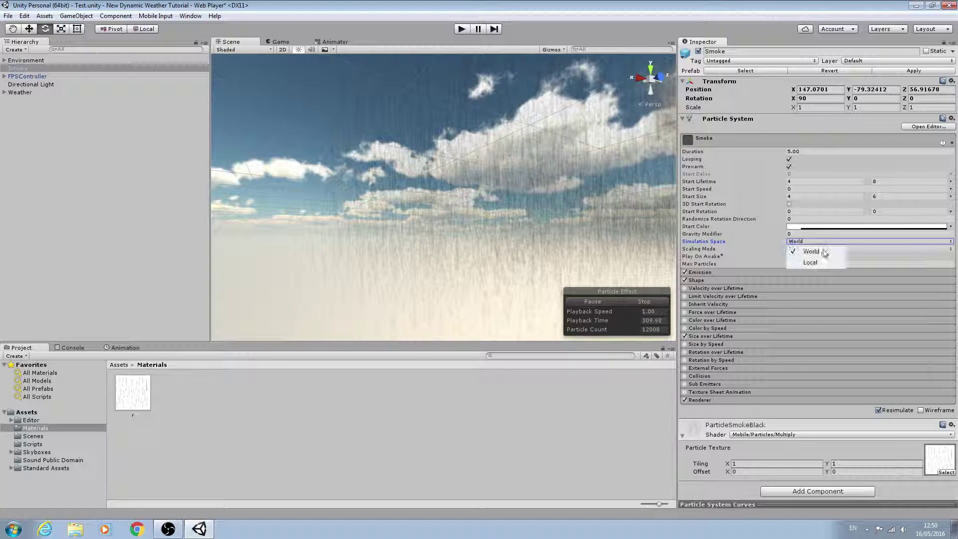
pyautogui.click(804, 246)
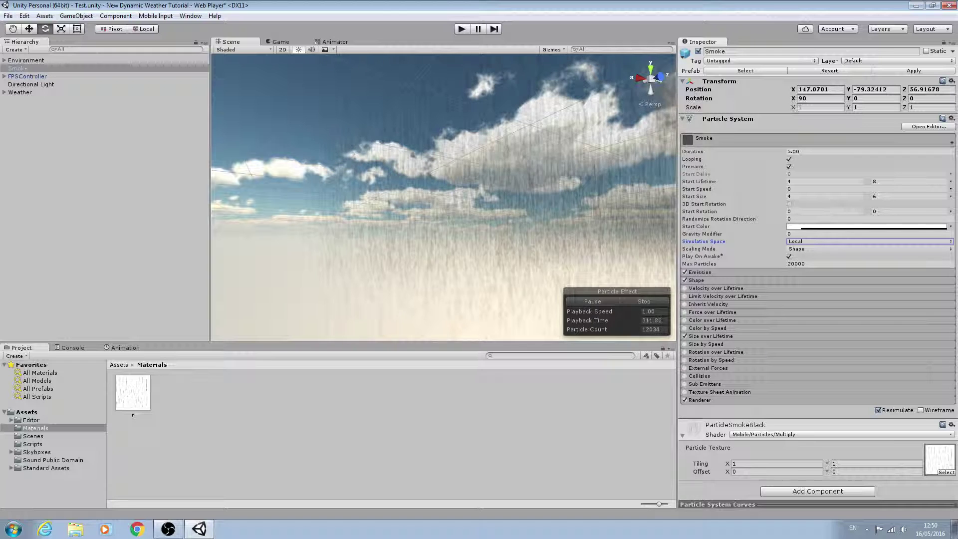
# Set the Smoke Gravity Modifier to 1 so the particles fall downward
pyautogui.click(799, 234)
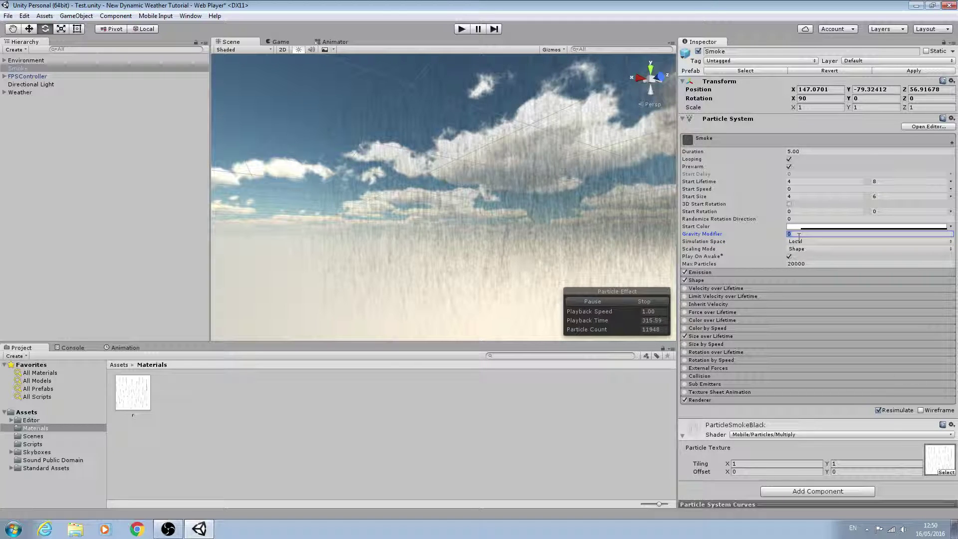
pyautogui.write('0.')
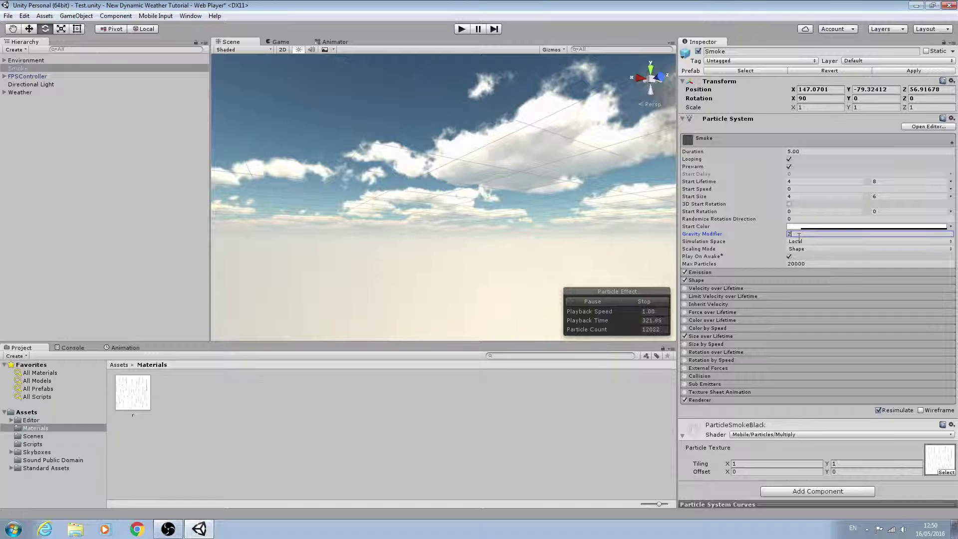
pyautogui.press('BackSpace')
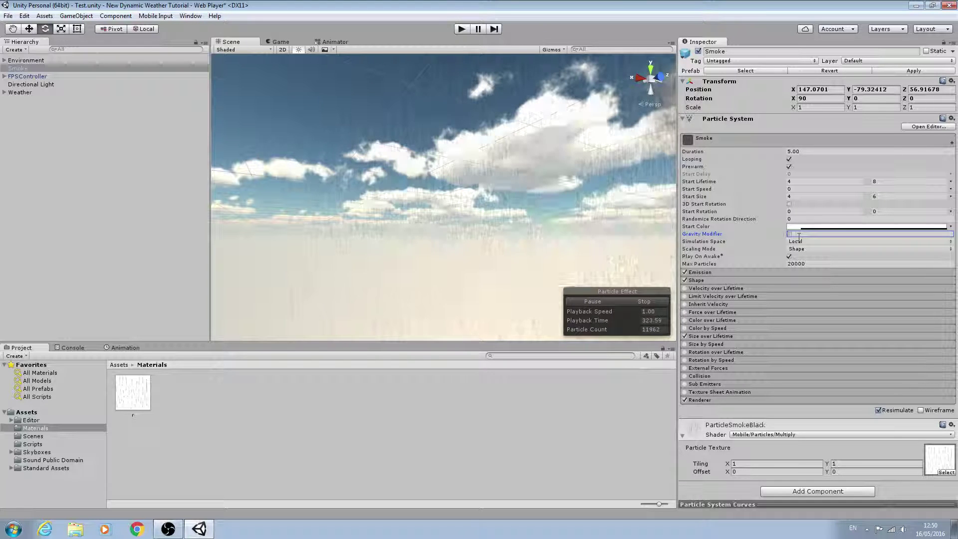
pyautogui.moveTo(667, 276); pyautogui.dragTo(622, 287, button='right')
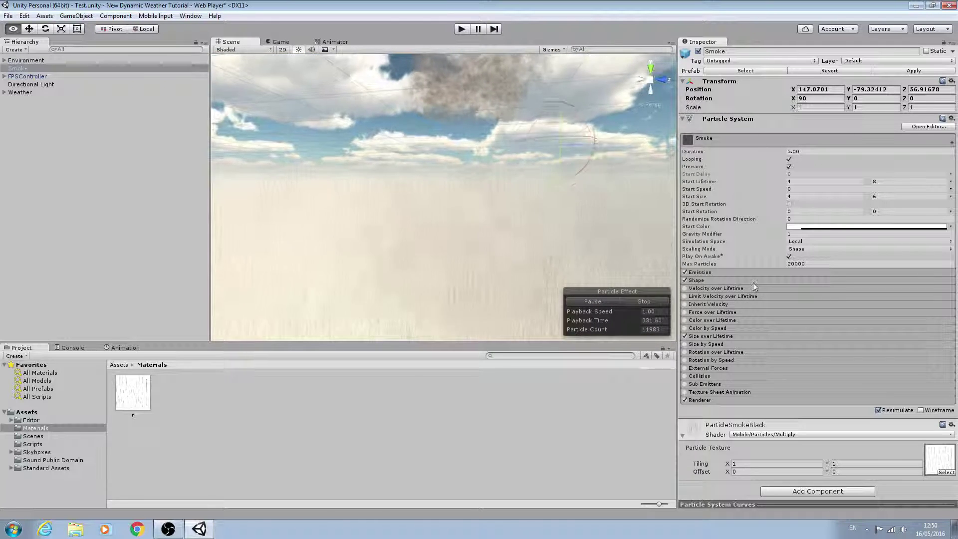
# Parent the Smoke particle object under Weather in the Hierarchy
pyautogui.moveTo(753, 282); pyautogui.dragTo(784, 260, button='right')
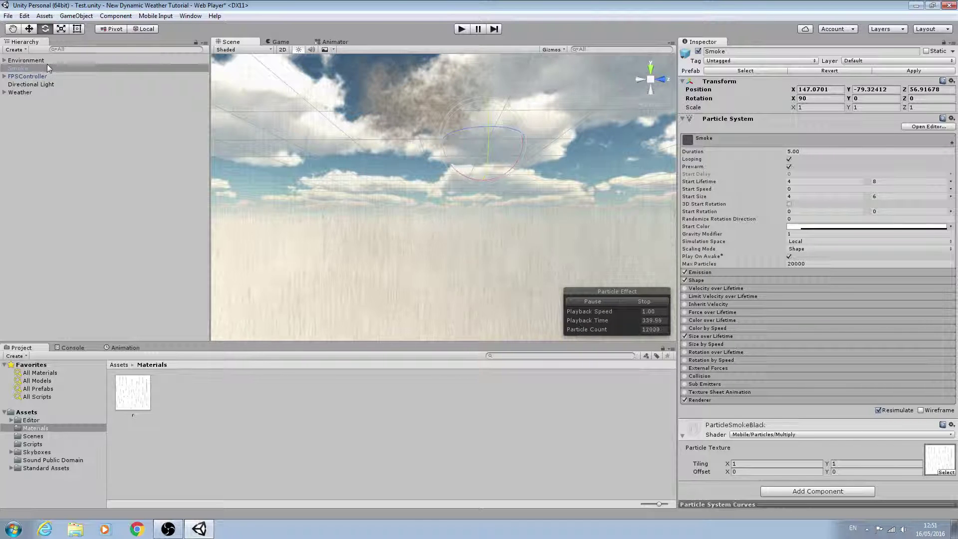
pyautogui.press('w')
pyautogui.moveTo(40, 70); pyautogui.dragTo(38, 95)
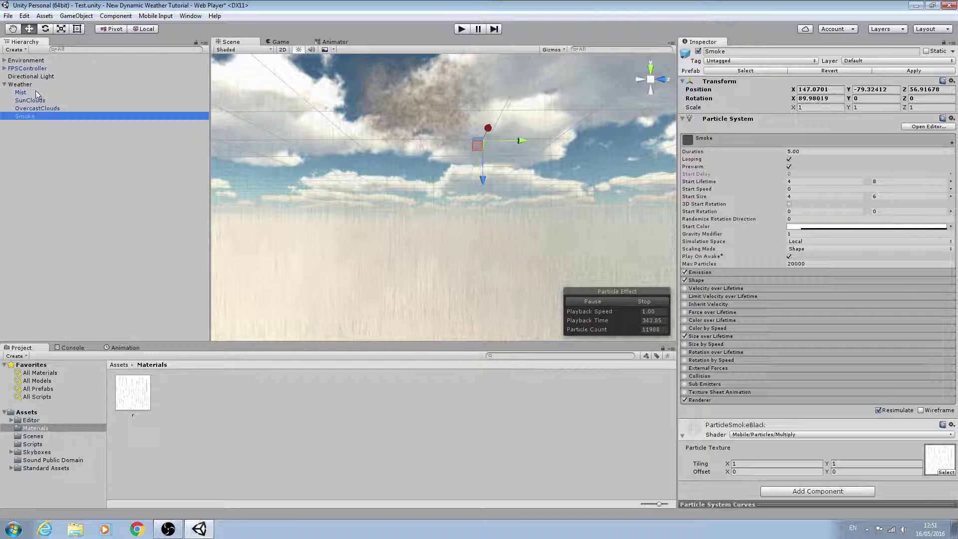
pyautogui.click(22, 84)
pyautogui.click(28, 119)
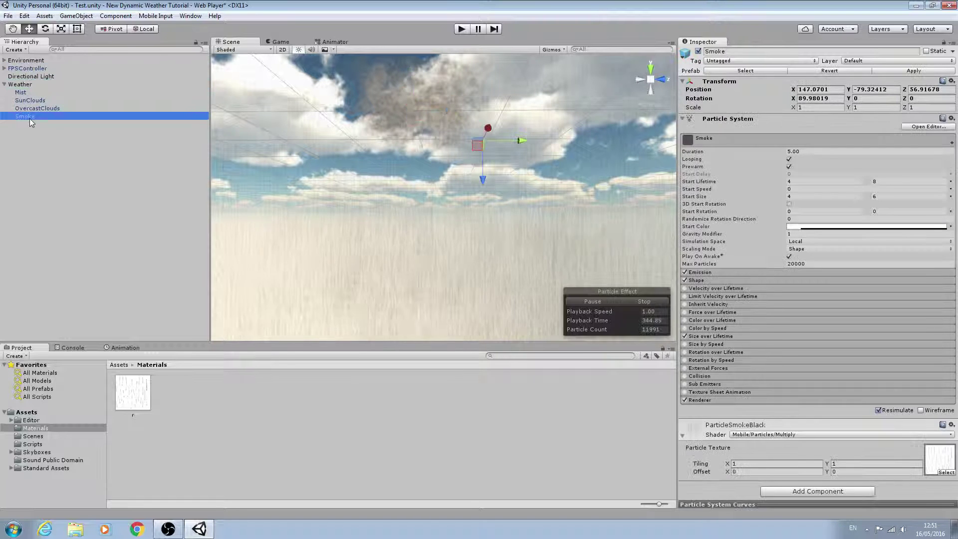
# Rename the particle object to 'Rain' and reset its Transform position to 0, 0, 0
pyautogui.click(760, 52)
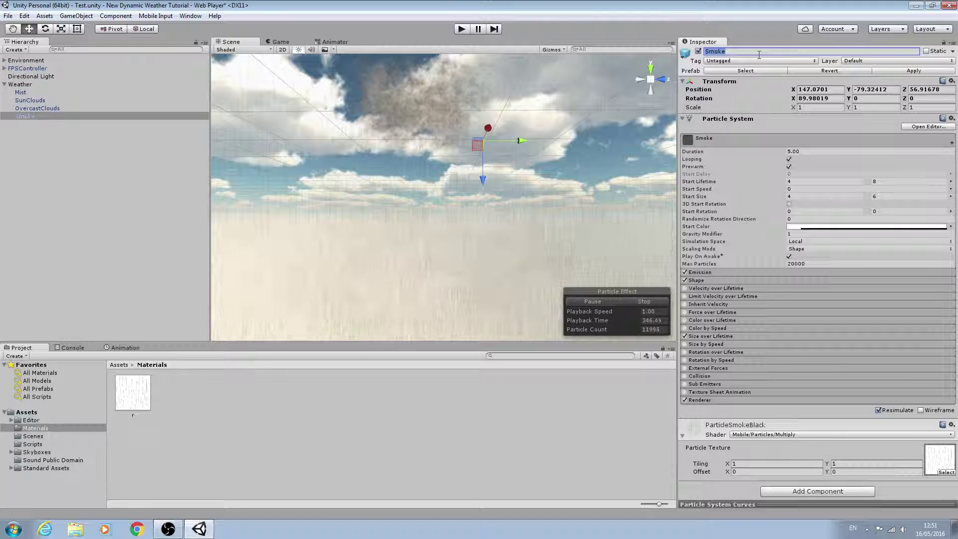
pyautogui.write('Rain')
pyautogui.press('Return')
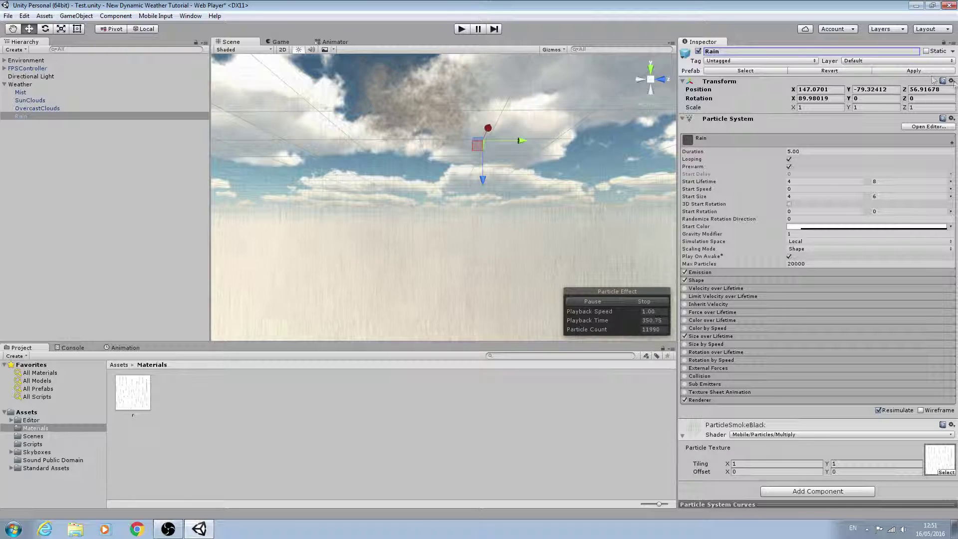
pyautogui.click(952, 81)
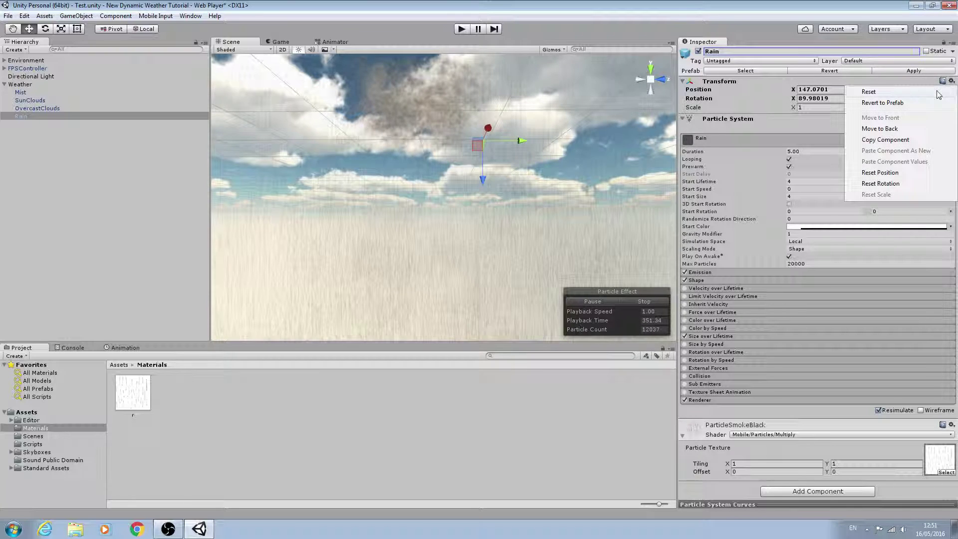
pyautogui.click(905, 173)
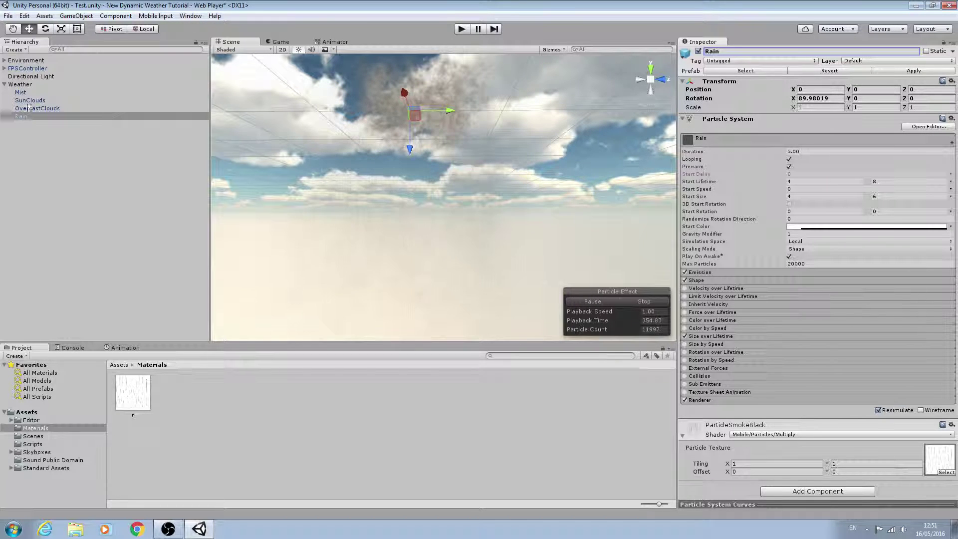
pyautogui.click(5, 84)
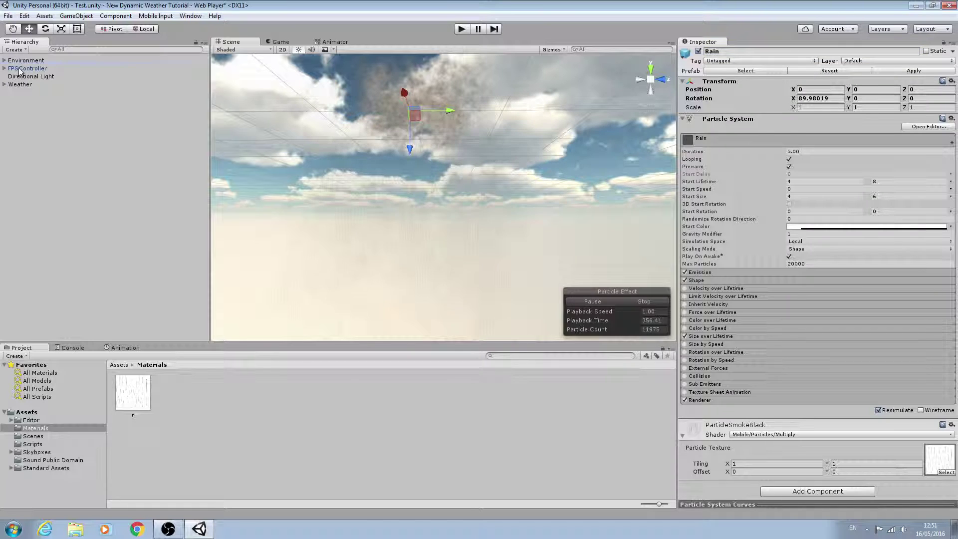
pyautogui.click(20, 69)
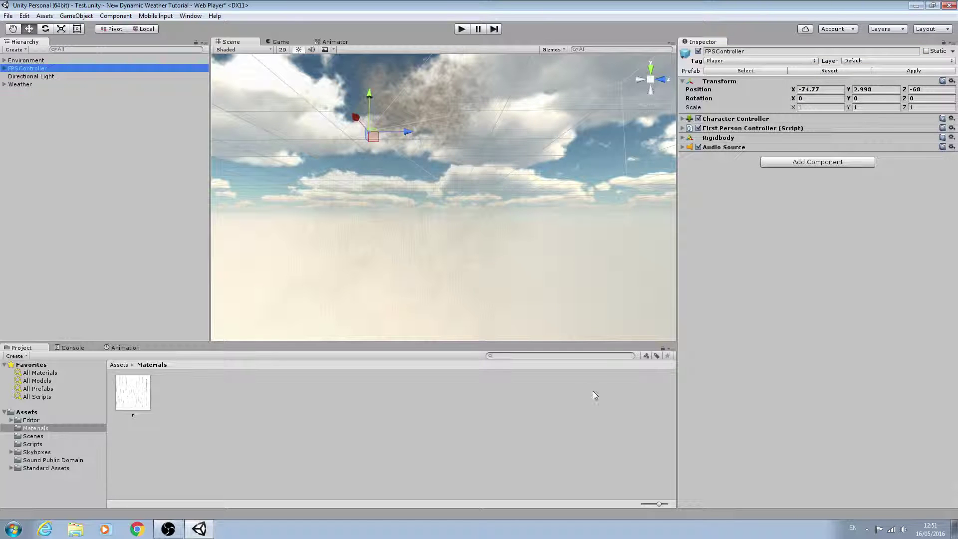
pyautogui.click(684, 128)
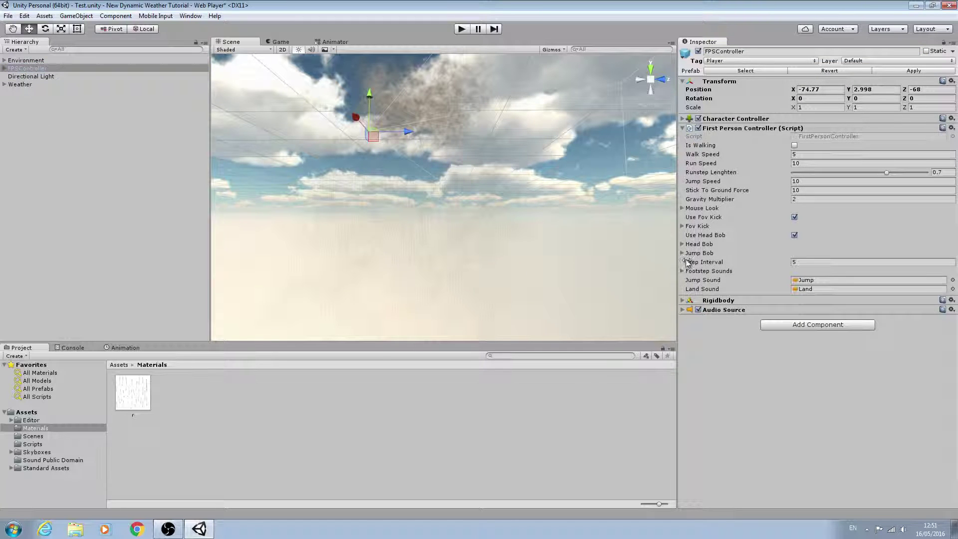
pyautogui.keyDown('alt'); pyautogui.moveTo(560, 208); pyautogui.dragTo(484, 223); pyautogui.keyUp('alt')
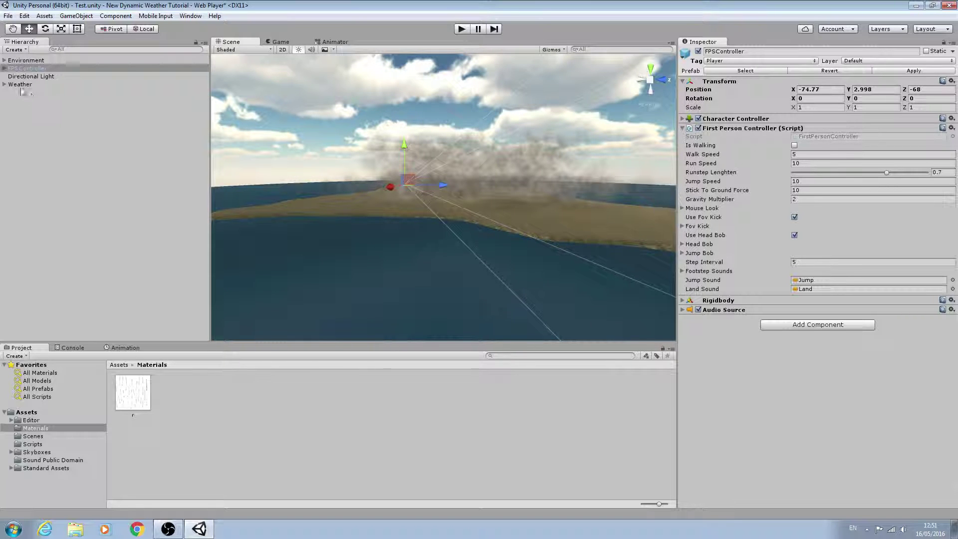
pyautogui.click(4, 84)
pyautogui.click(27, 117)
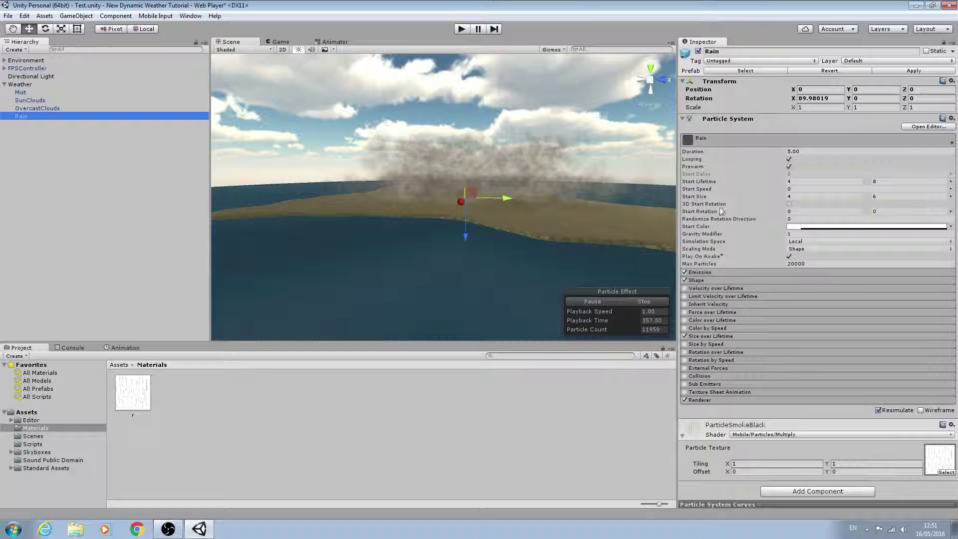
pyautogui.keyDown('alt'); pyautogui.moveTo(524, 235); pyautogui.dragTo(530, 194); pyautogui.keyUp('alt')
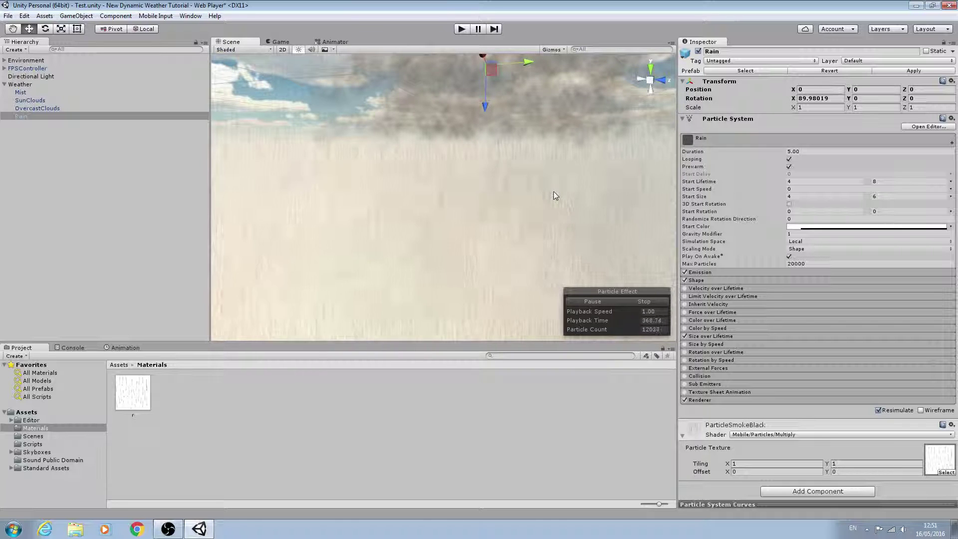
pyautogui.keyDown('alt'); pyautogui.moveTo(554, 192); pyautogui.dragTo(401, 268); pyautogui.keyUp('alt')
pyautogui.scroll(-2, 525, 244)
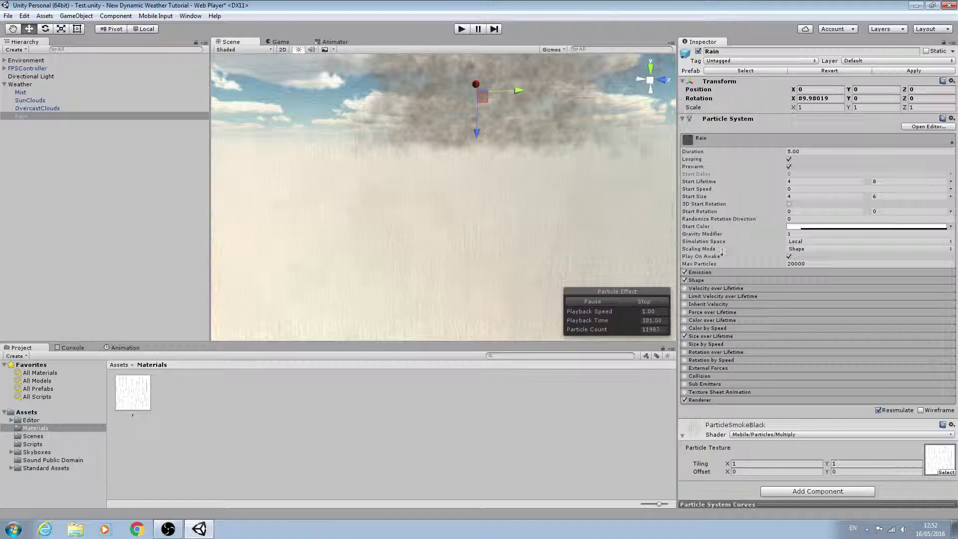
pyautogui.keyDown('alt'); pyautogui.moveTo(630, 205); pyautogui.dragTo(663, 209); pyautogui.keyUp('alt')
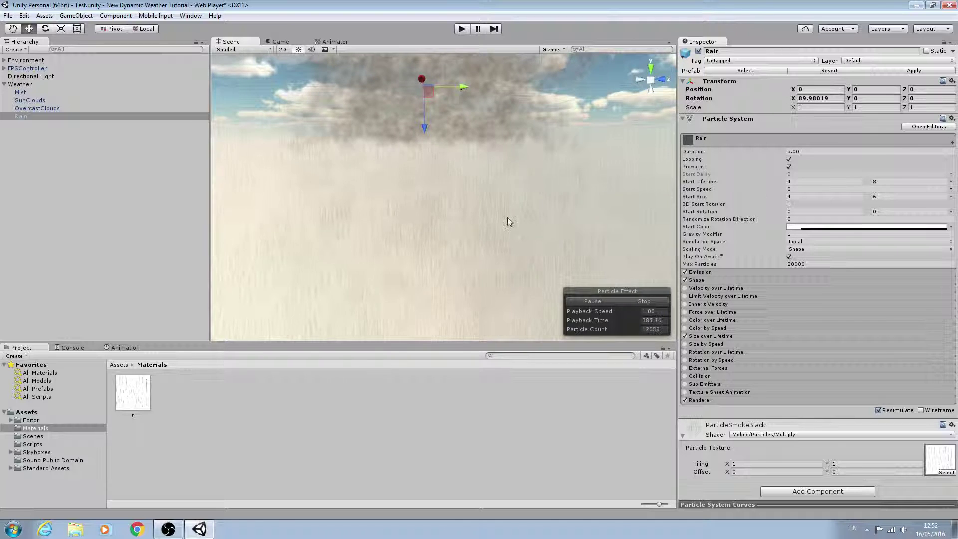
pyautogui.keyDown('alt'); pyautogui.moveTo(508, 220); pyautogui.dragTo(484, 221); pyautogui.keyUp('alt')
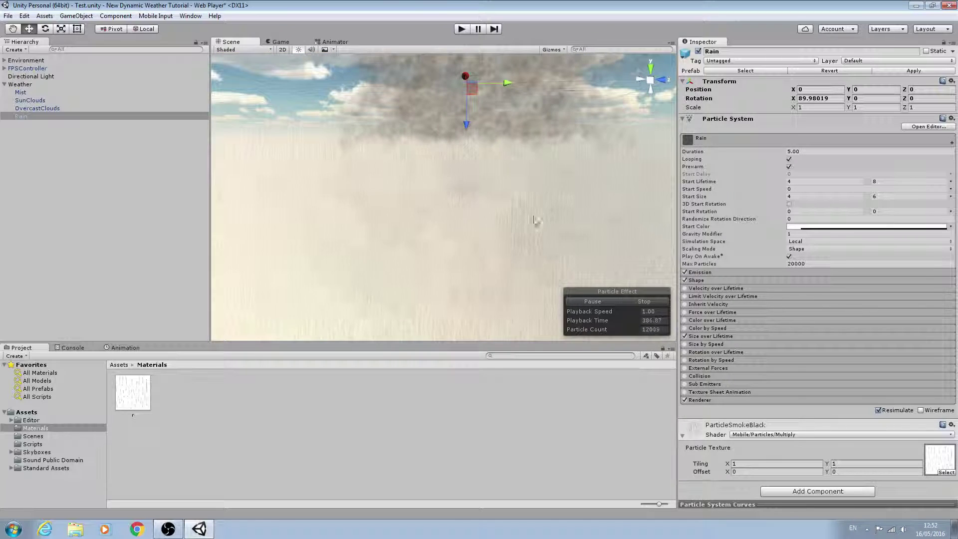